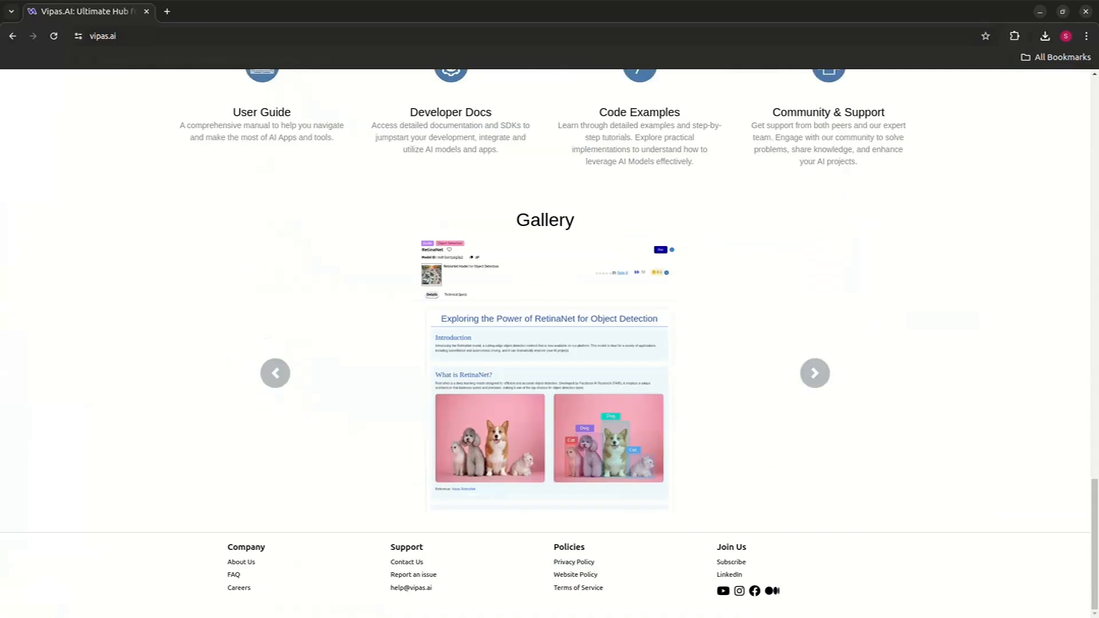
# - Log in to the site with the demo username and the account password
pyautogui.scroll(20, 550, 344)
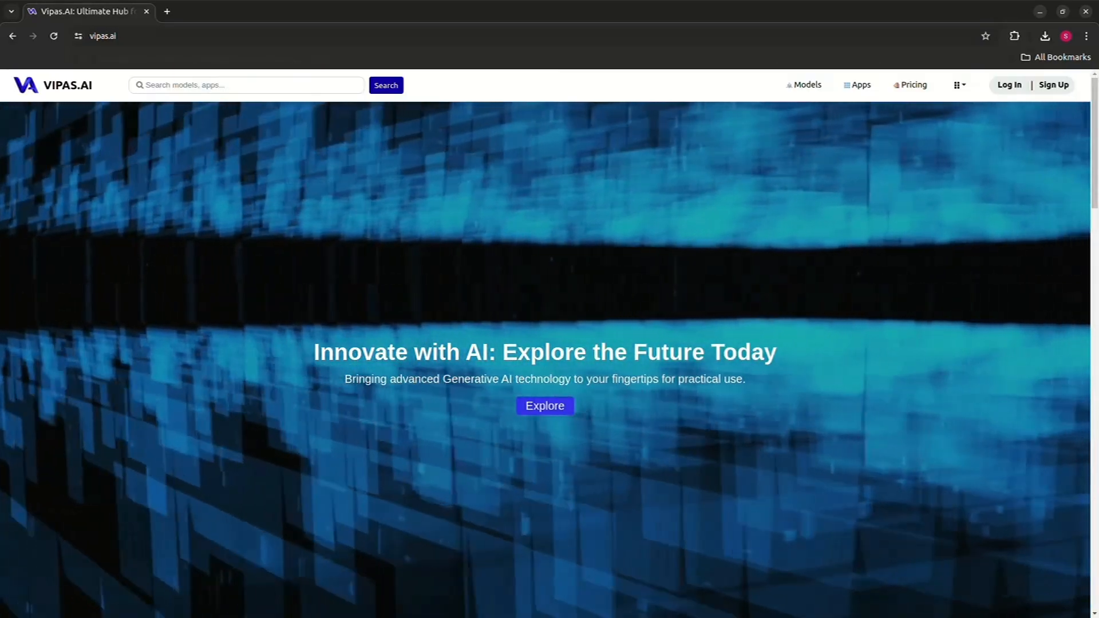
pyautogui.click(1009, 85)
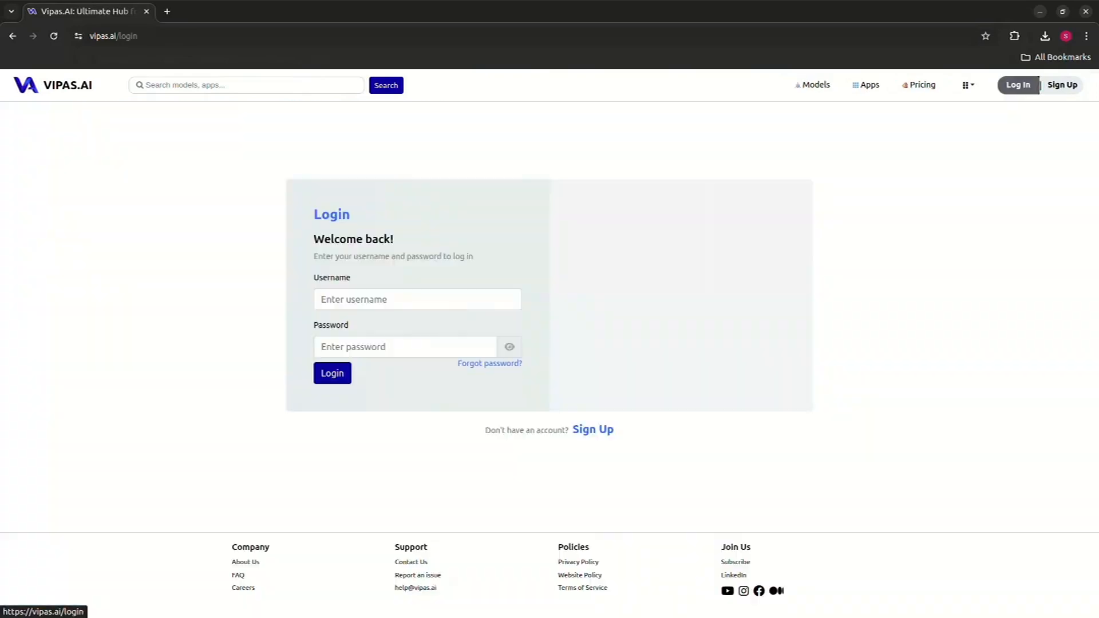
pyautogui.click(417, 299)
pyautogui.write('dem')
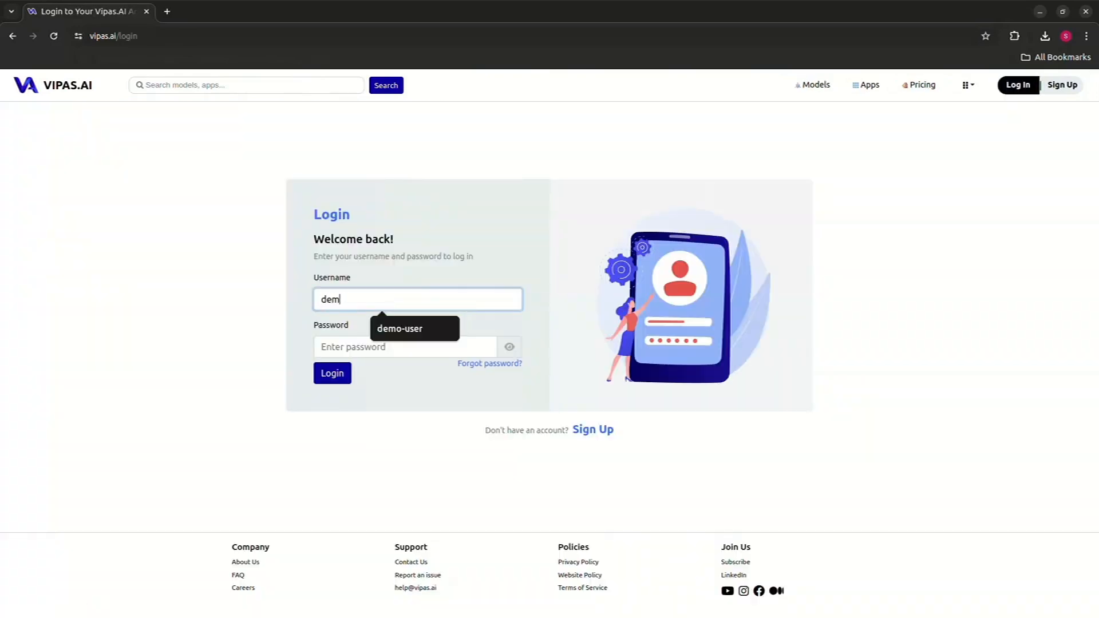
pyautogui.write('o-user')
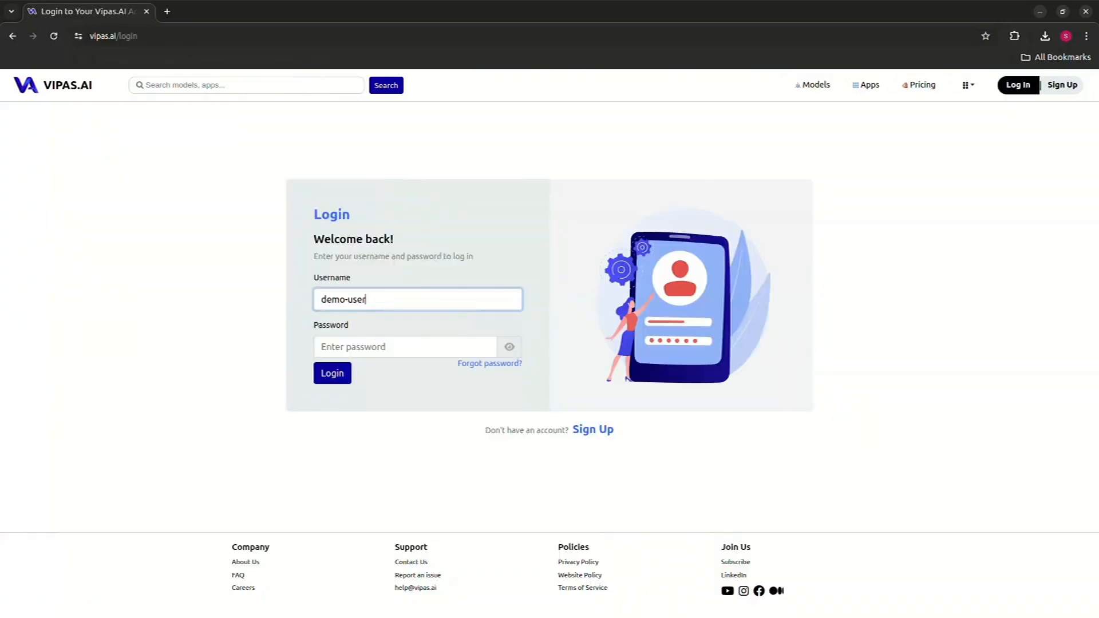
pyautogui.press('Tab')
pyautogui.write('•••••')
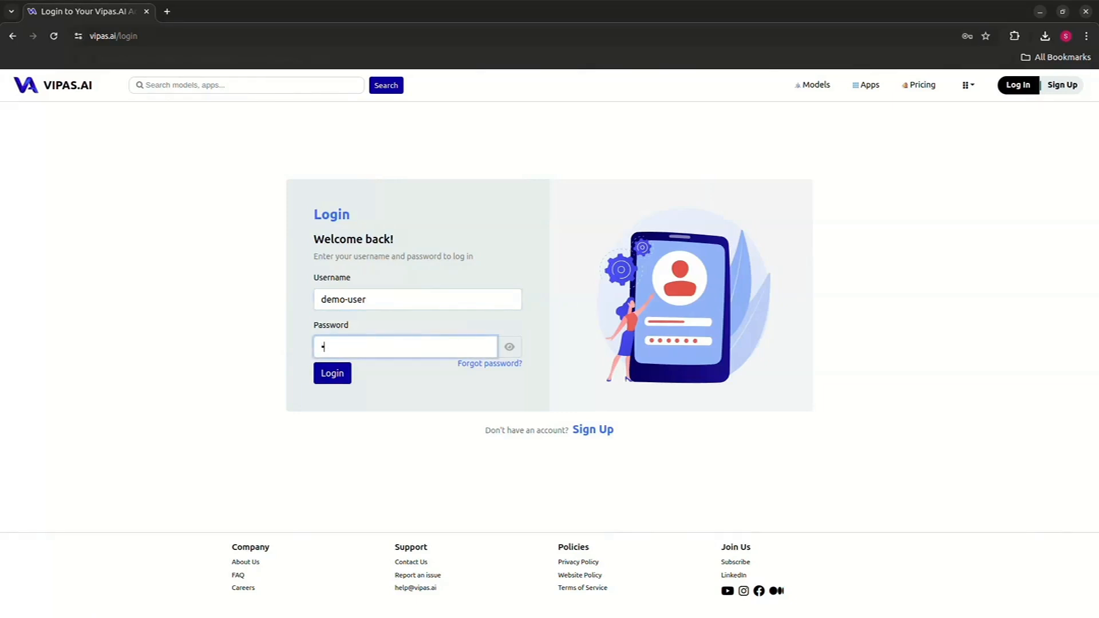
pyautogui.write('••••')
pyautogui.press('Return')
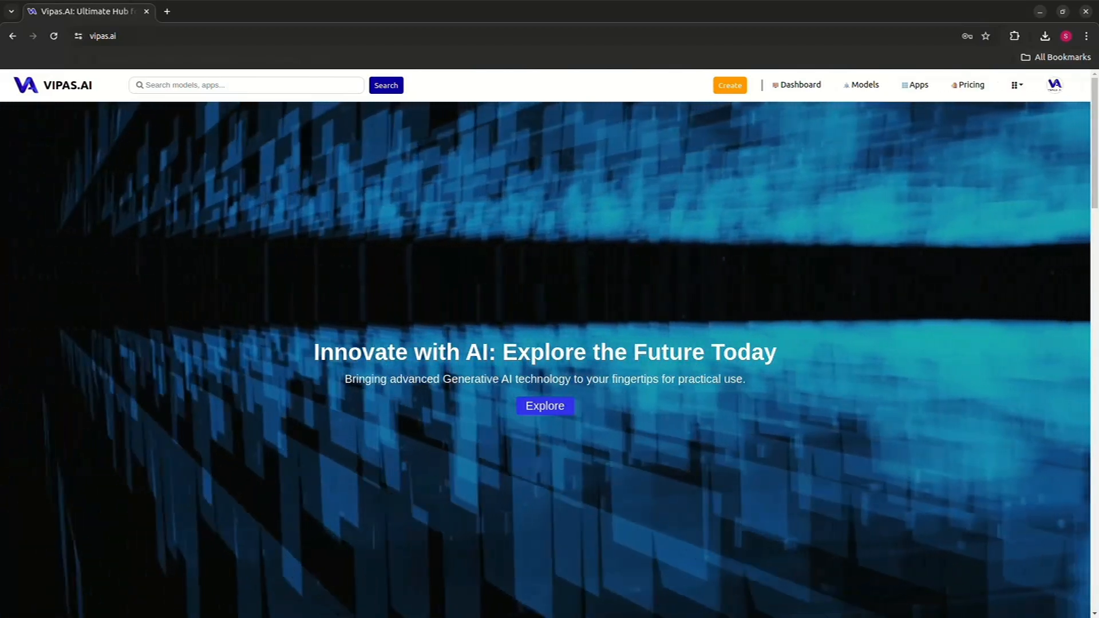
# - Start creating a new project and name it MNIST-Classifier
pyautogui.click(730, 85)
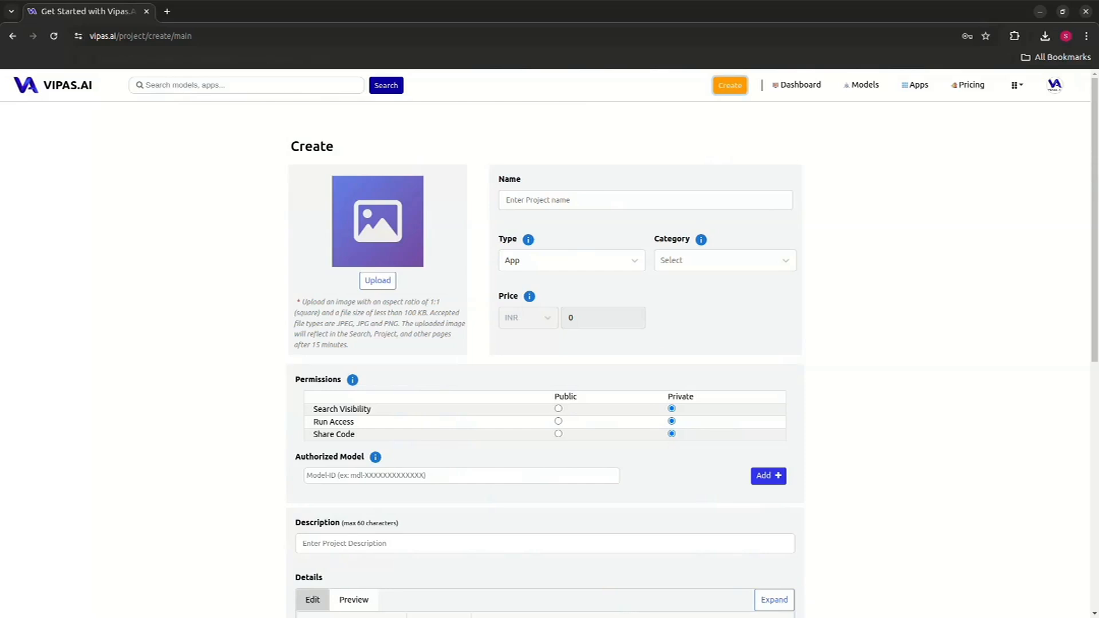
pyautogui.click(618, 201)
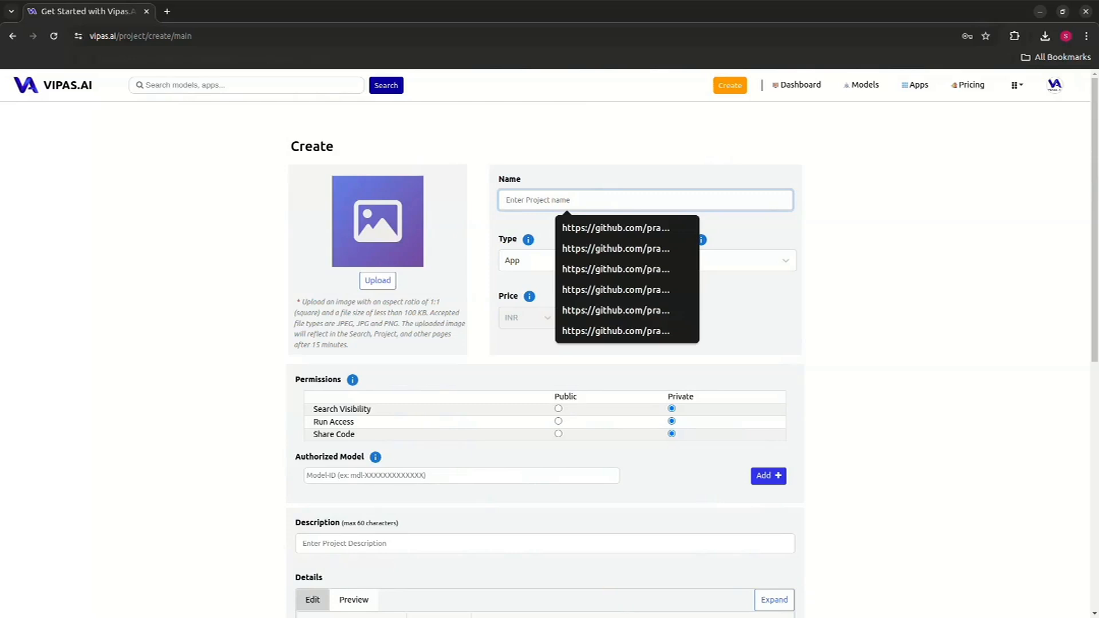
pyautogui.write('MN')
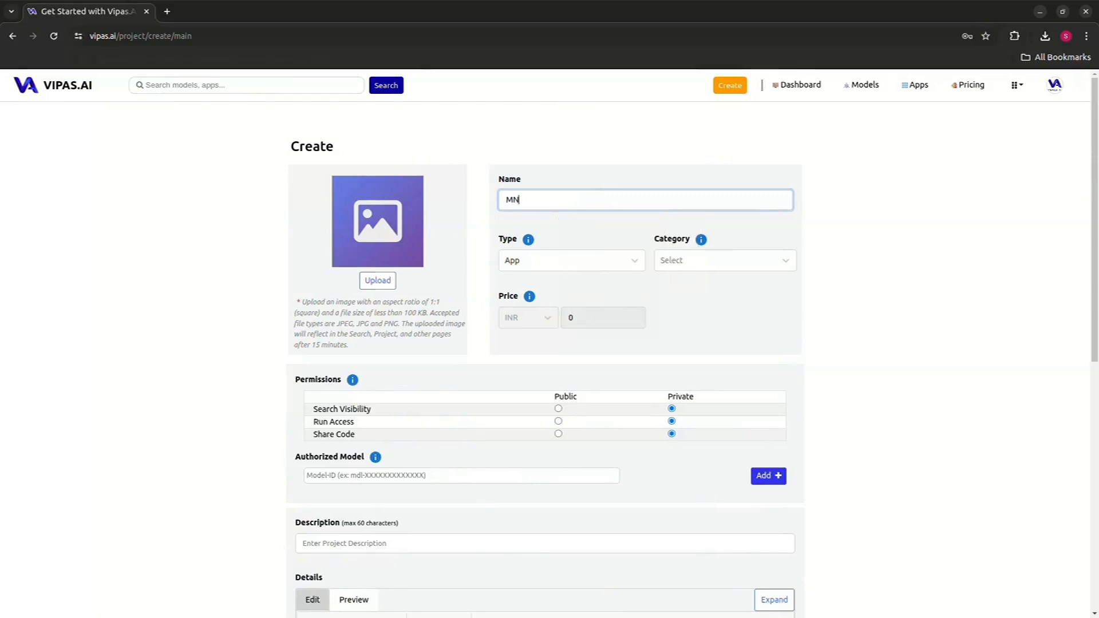
pyautogui.write('IST-')
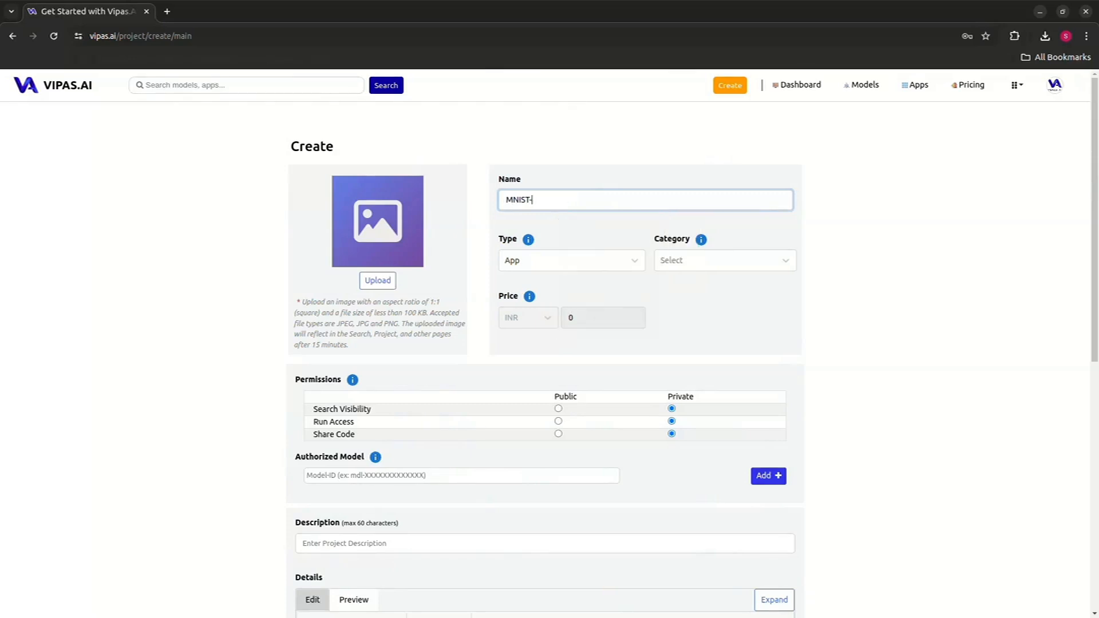
pyautogui.write('Classifier')
# - Set the project type to Model and the category to Image Enhancement
pyautogui.click(572, 260)
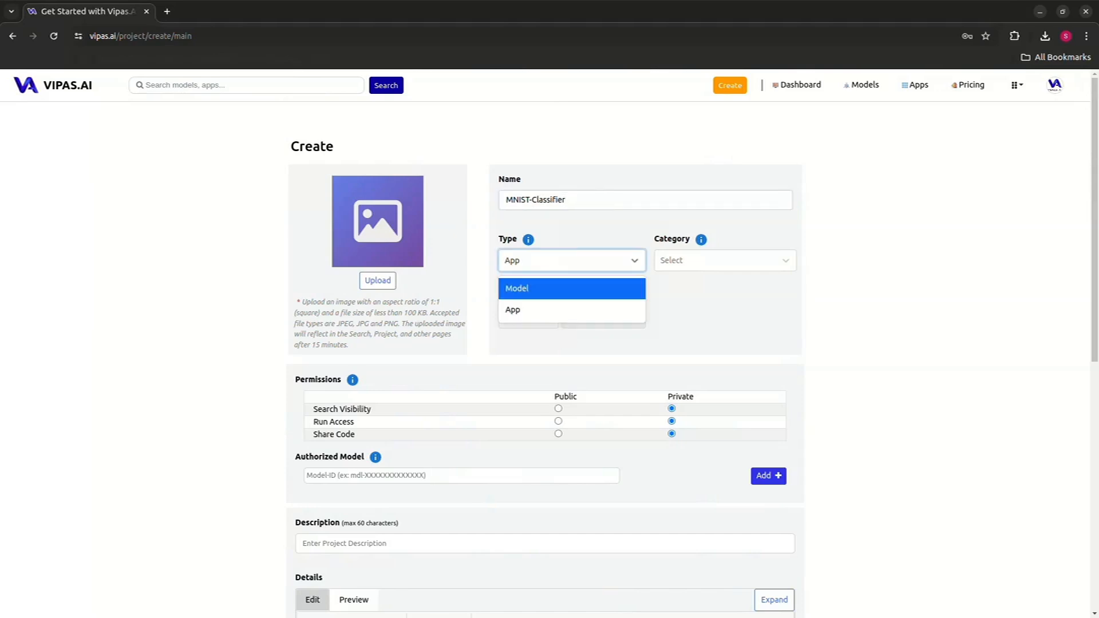
pyautogui.click(571, 288)
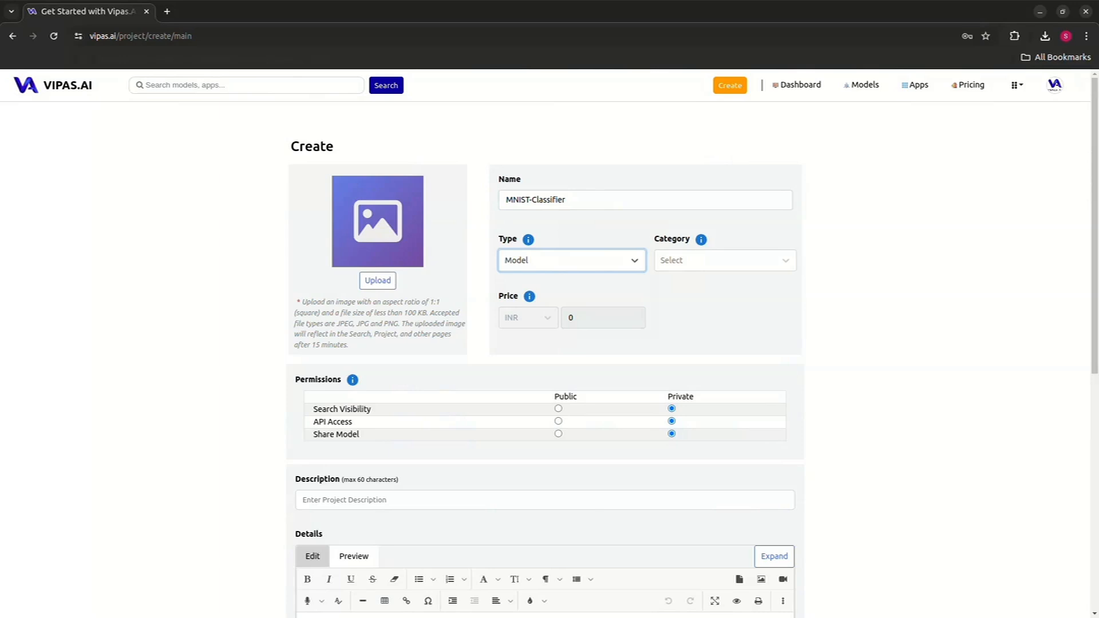
pyautogui.click(725, 261)
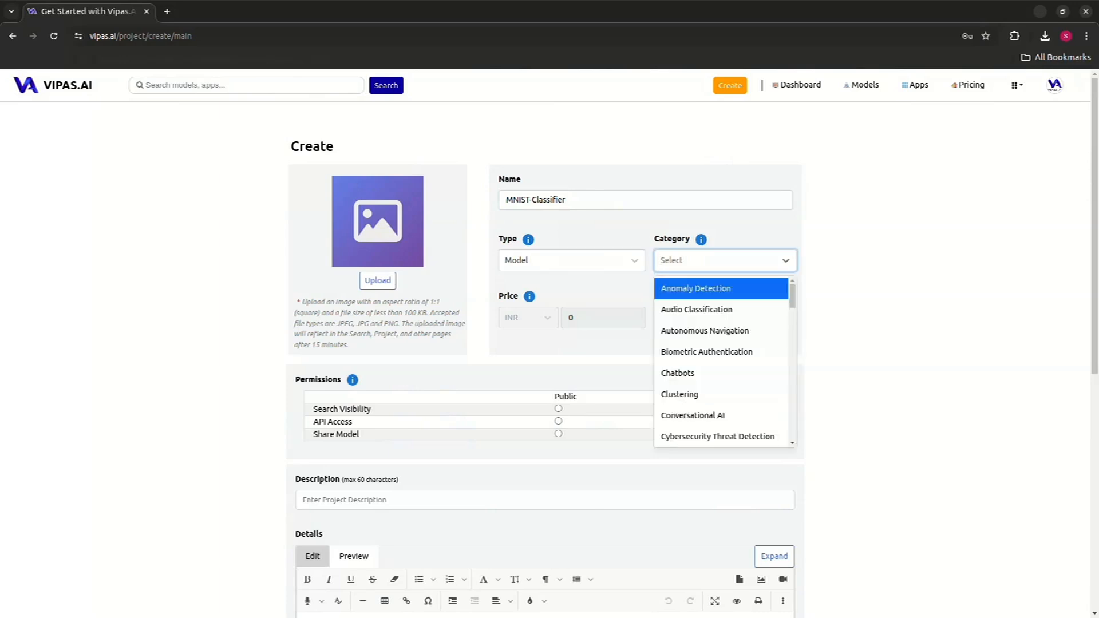
pyautogui.write('han')
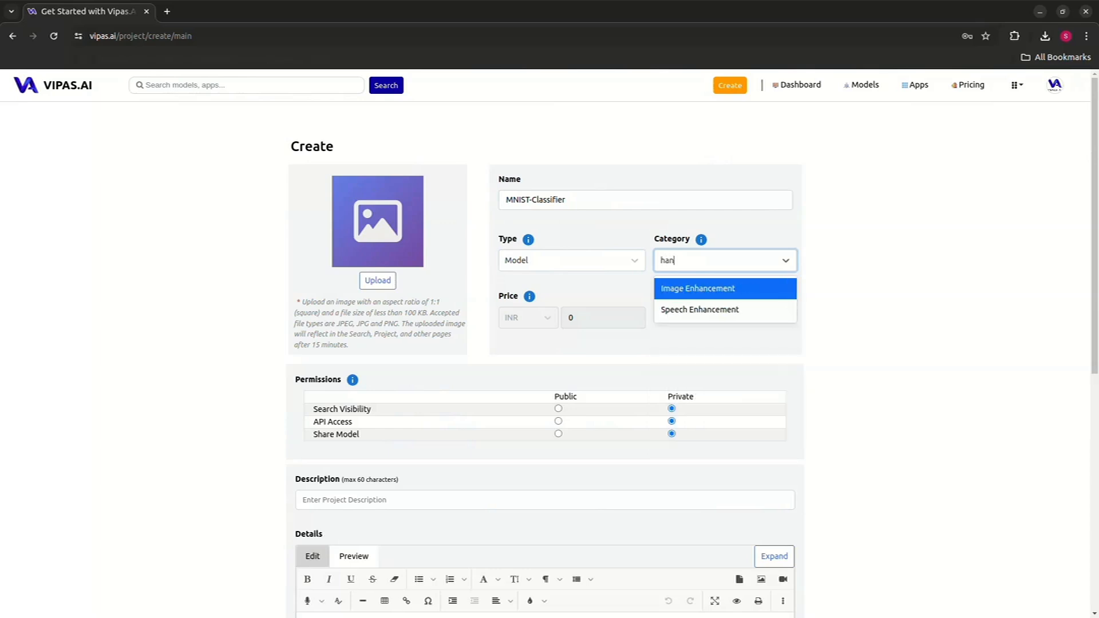
pyautogui.press('BackSpace')
pyautogui.press('BackSpace')
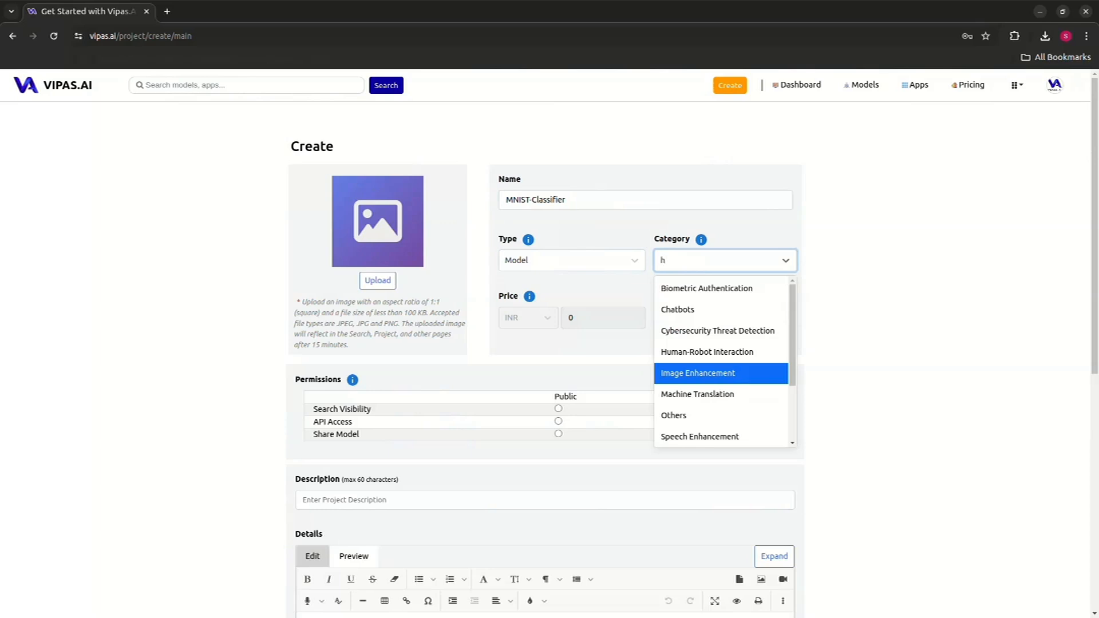
pyautogui.press('Return')
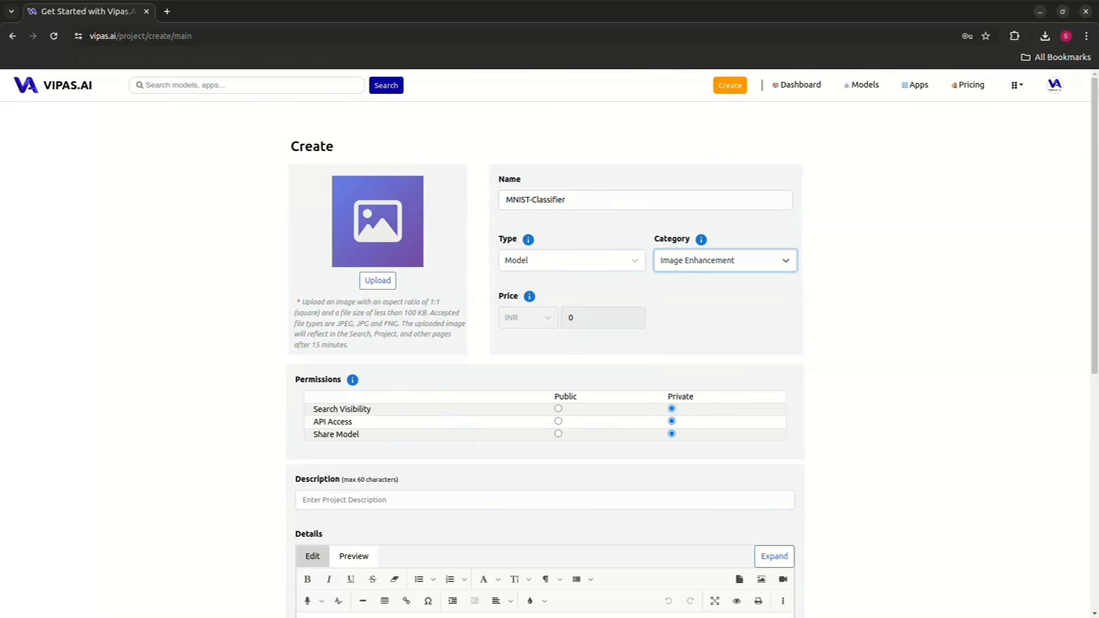
pyautogui.press('Tab')
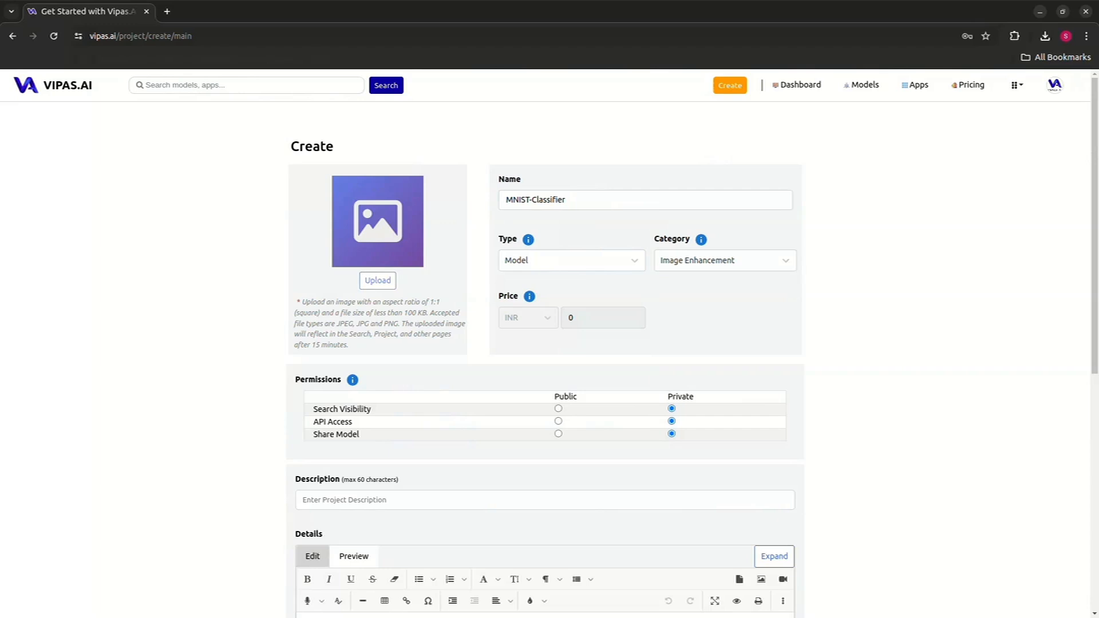
# - Upload digit-recog-min.jpg from the XGBoost Model folder in Downloads as the project image
pyautogui.click(377, 280)
pyautogui.click(226, 245)
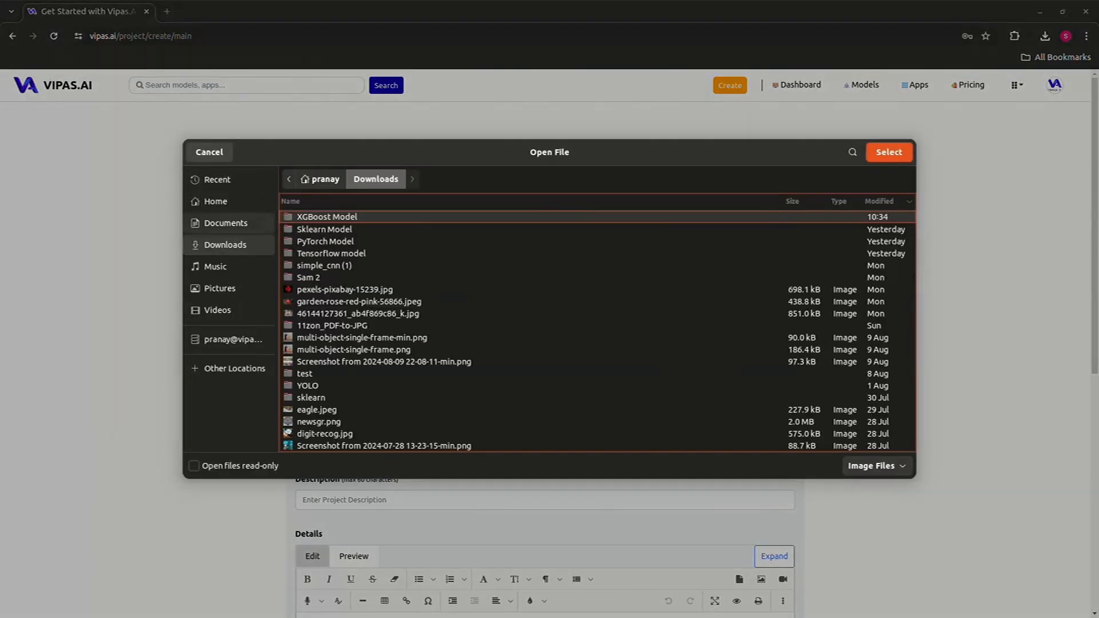
pyautogui.doubleClick(327, 217)
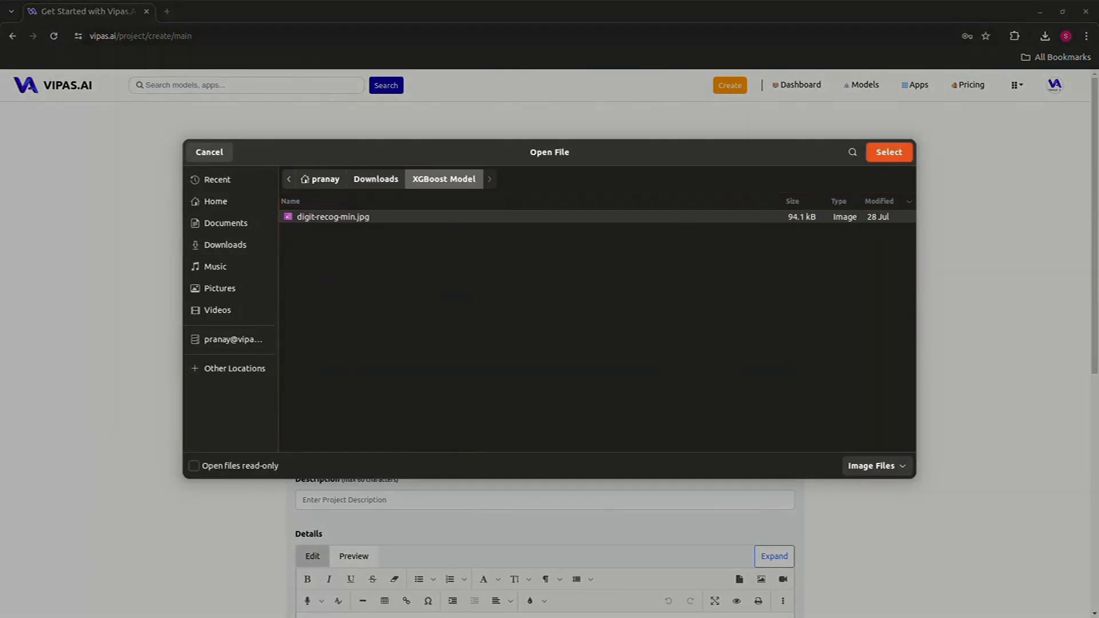
pyautogui.click(889, 151)
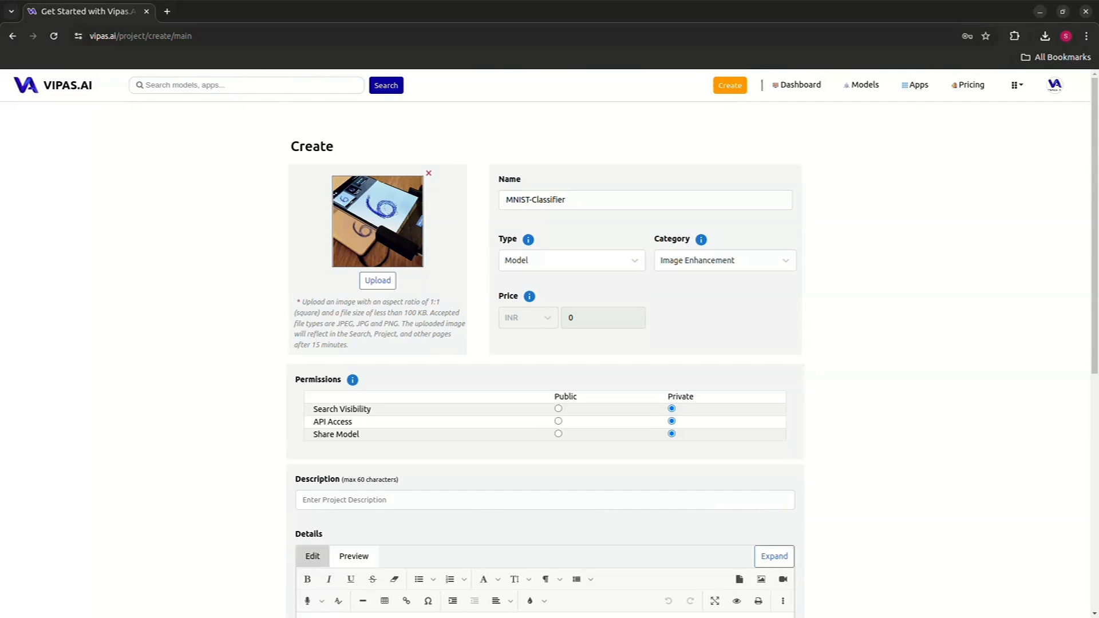
# - Make search visibility, API access and model sharing public
pyautogui.scroll(-2, 550, 343)
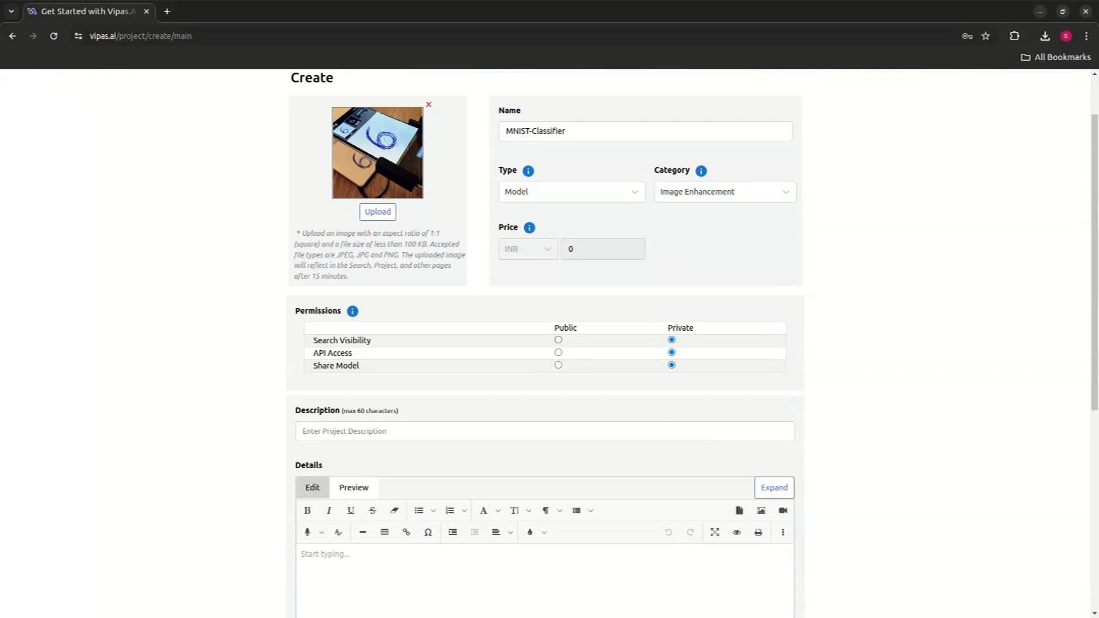
pyautogui.click(558, 340)
pyautogui.click(558, 352)
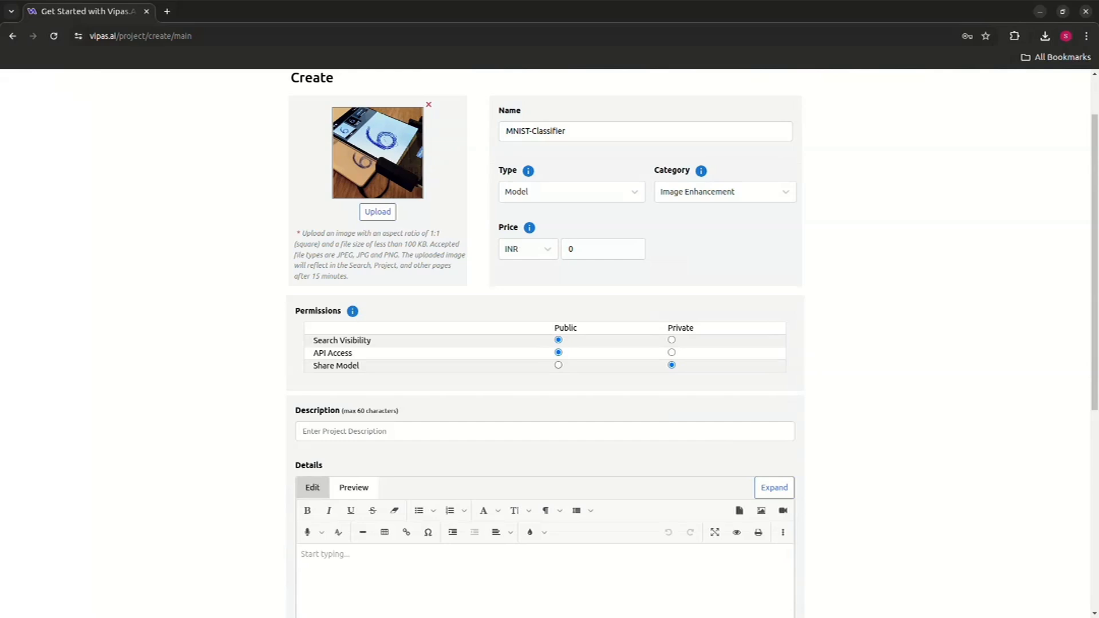
pyautogui.click(558, 365)
# - Set the price to 1 INR
pyautogui.click(571, 249)
pyautogui.press('BackSpace')
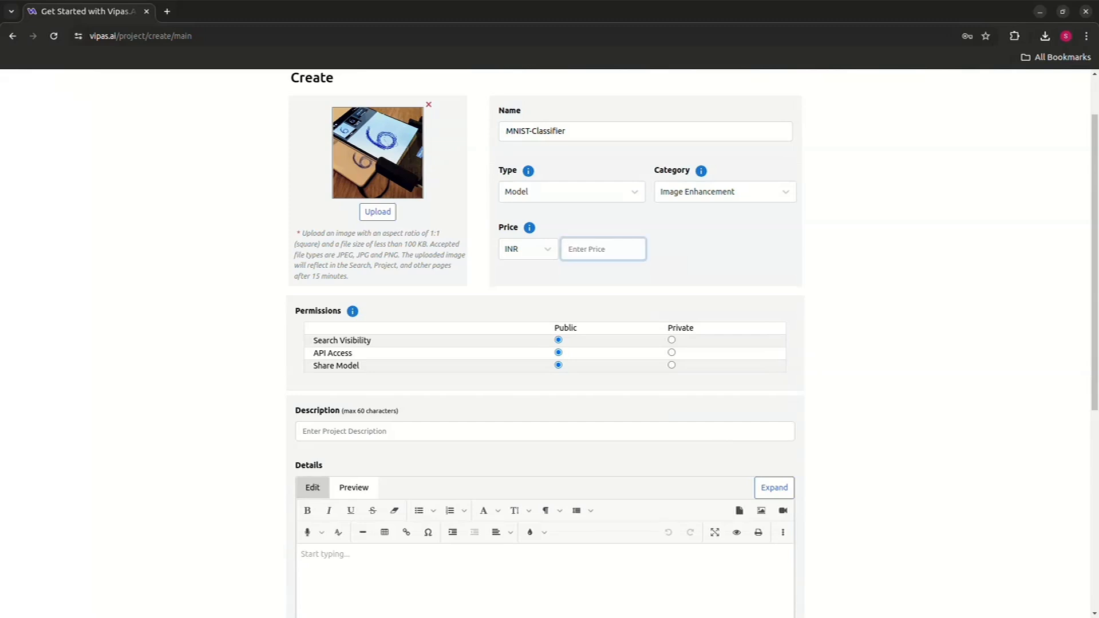
pyautogui.write('1')
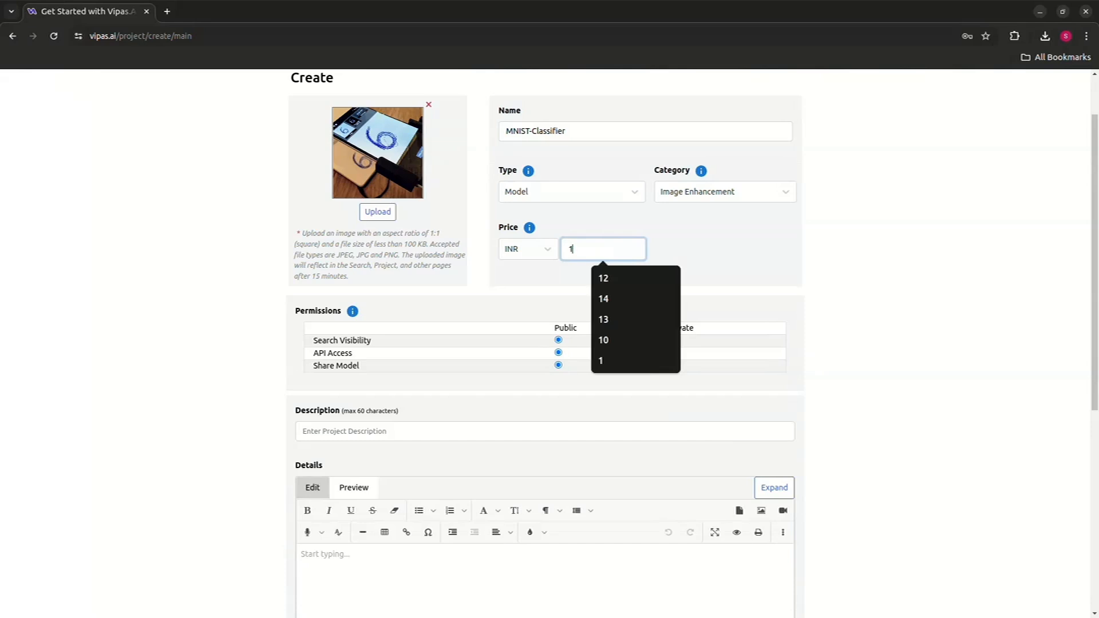
pyautogui.press('Tab')
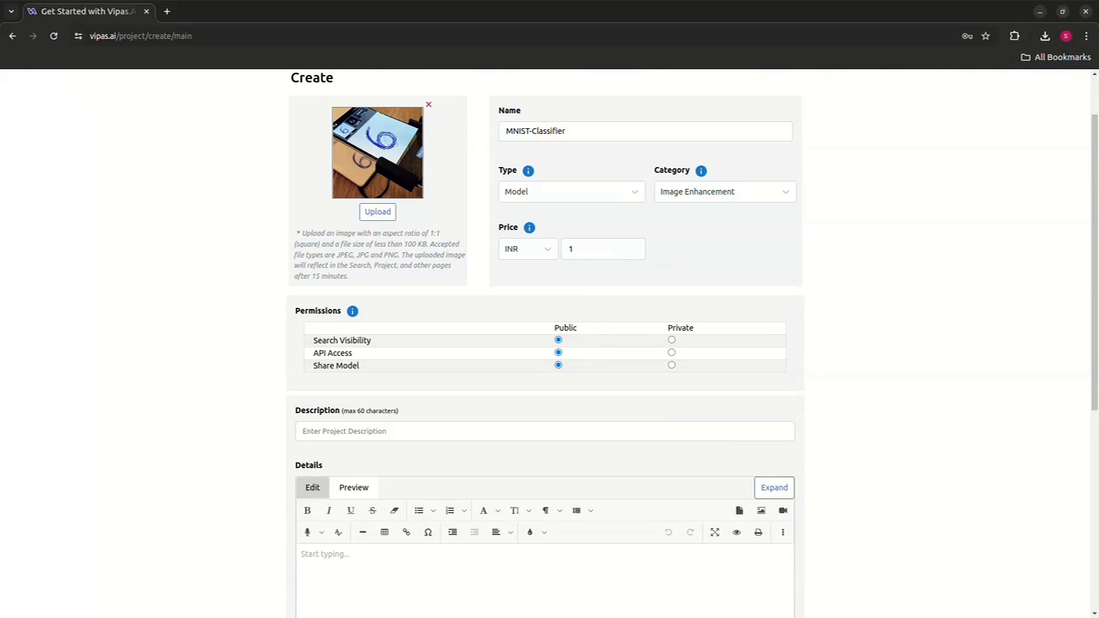
# - Enter the description "A model Handwritten Digit Recognition"
pyautogui.click(345, 432)
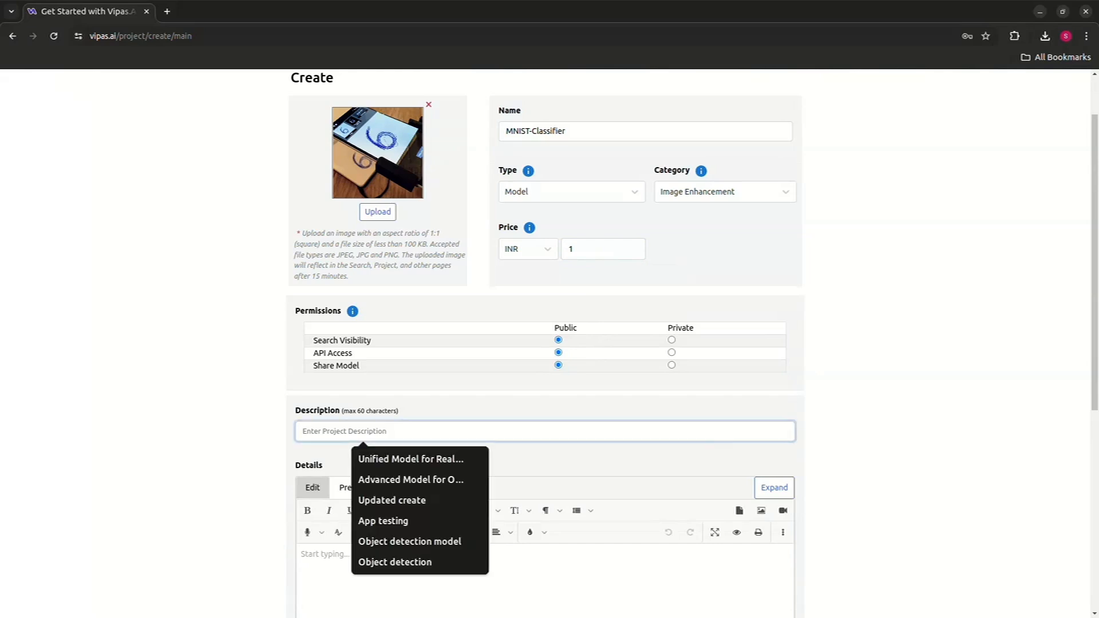
pyautogui.write('A model')
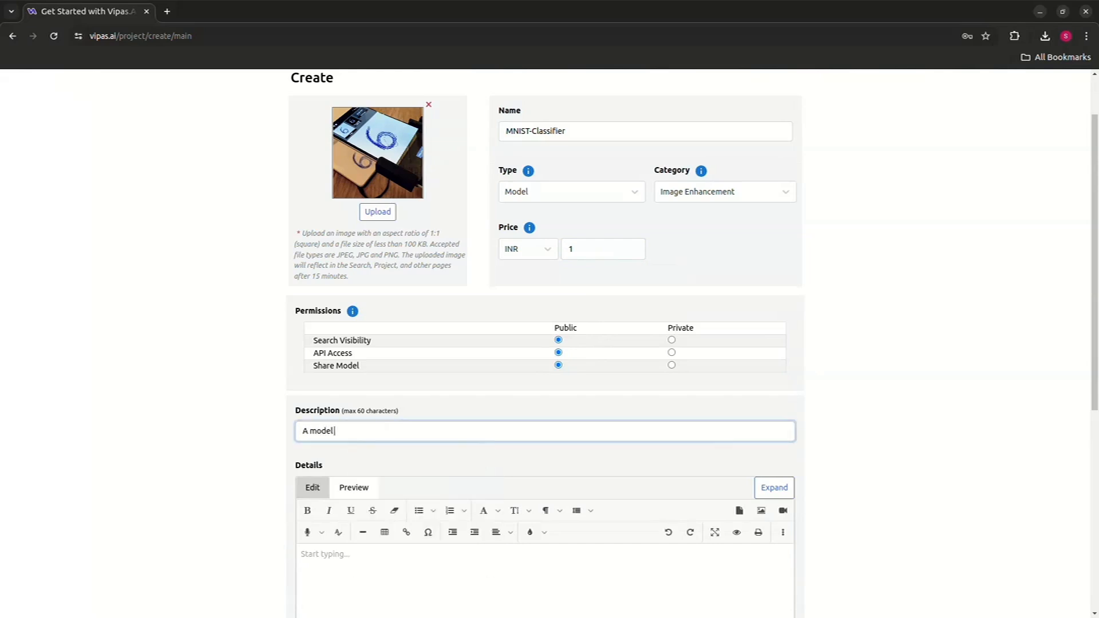
pyautogui.write(' Hand-')
pyautogui.press('BackSpace')
pyautogui.write('written Digit Recognition')
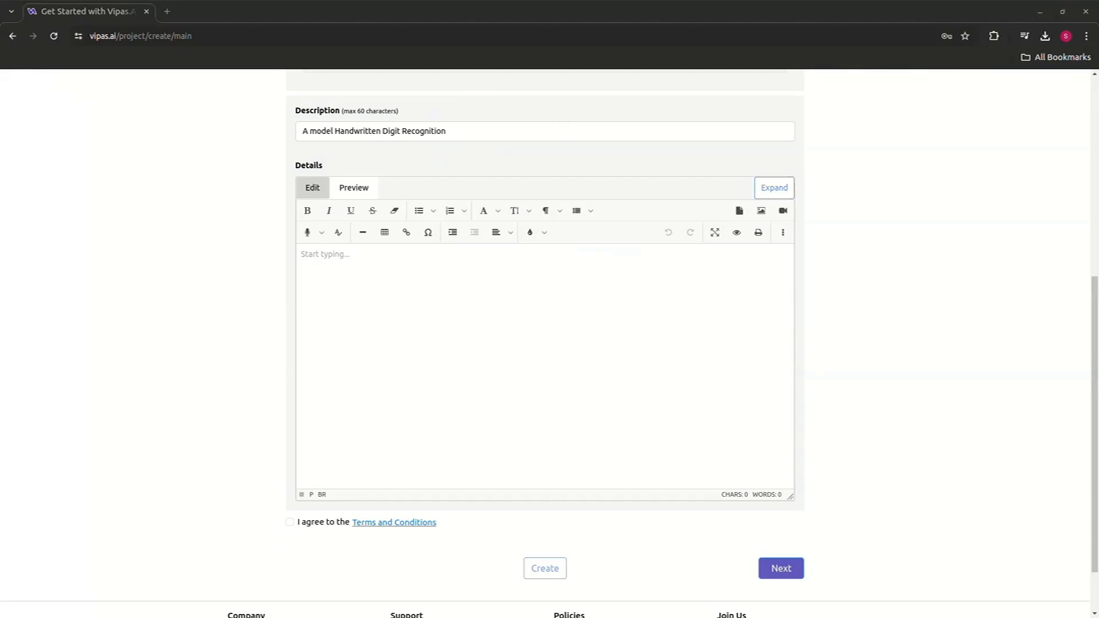
# - Expand the details editor and paste the prepared model documentation into it
pyautogui.click(773, 188)
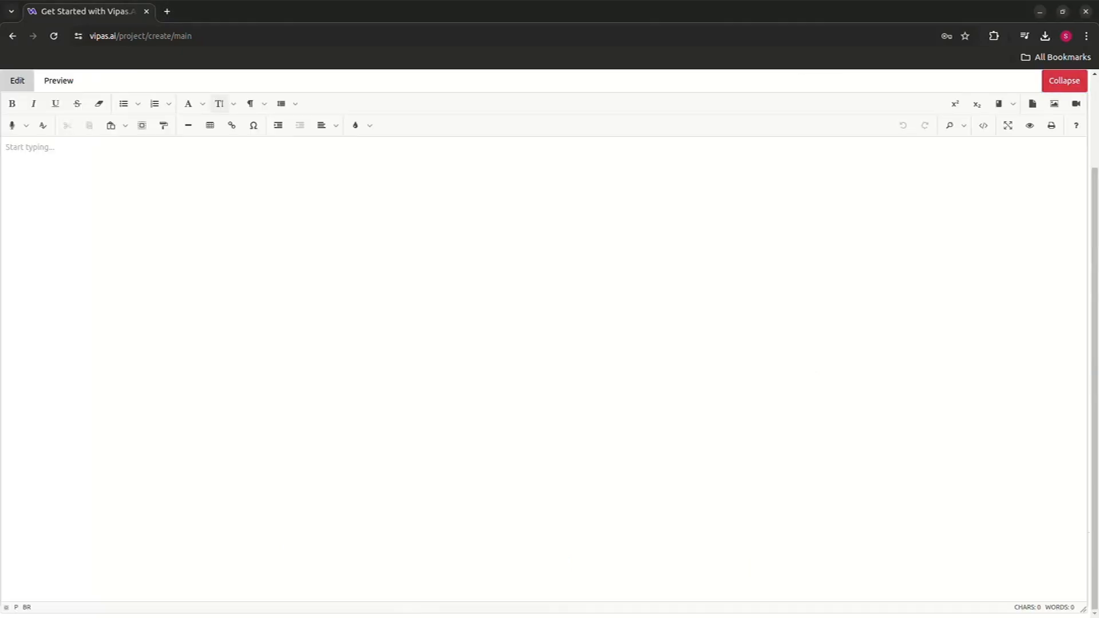
pyautogui.hotkey('ctrl', 'v')
pyautogui.press('Return')
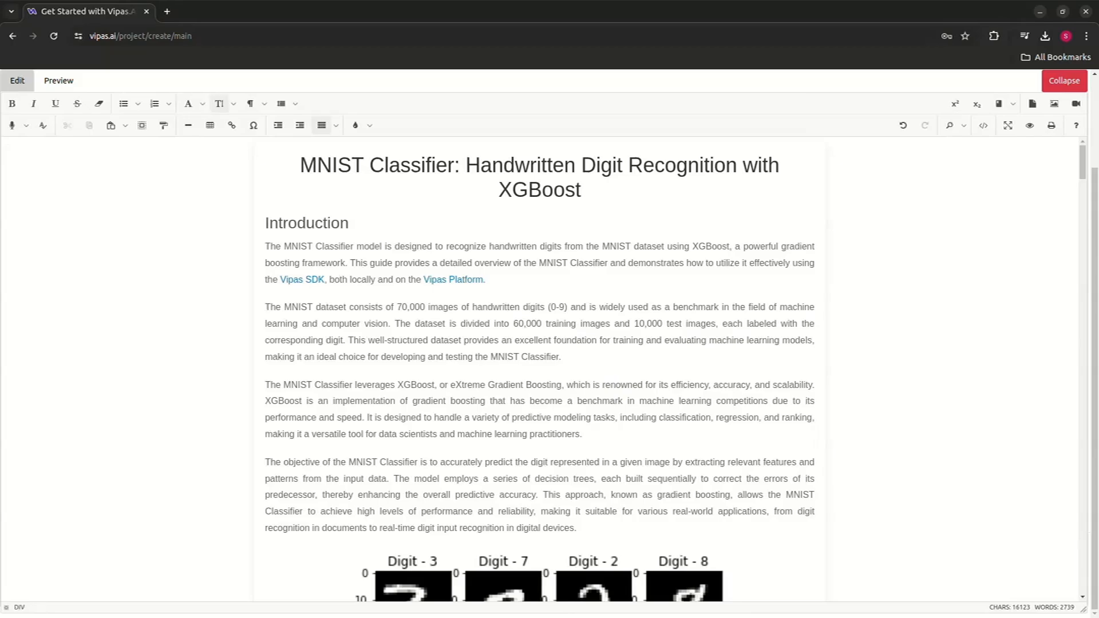
# - Review the pasted documentation in the editor and in its preview
pyautogui.scroll(-10, 539, 372)
pyautogui.scroll(-20, 539, 372)
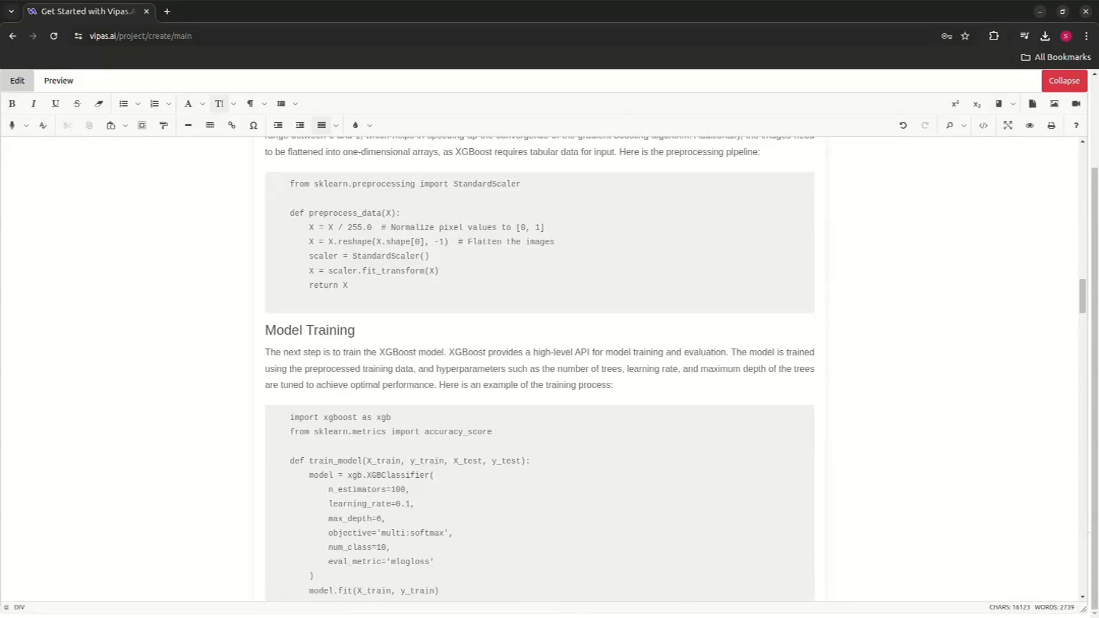
pyautogui.scroll(12, 540, 372)
pyautogui.scroll(18, 540, 372)
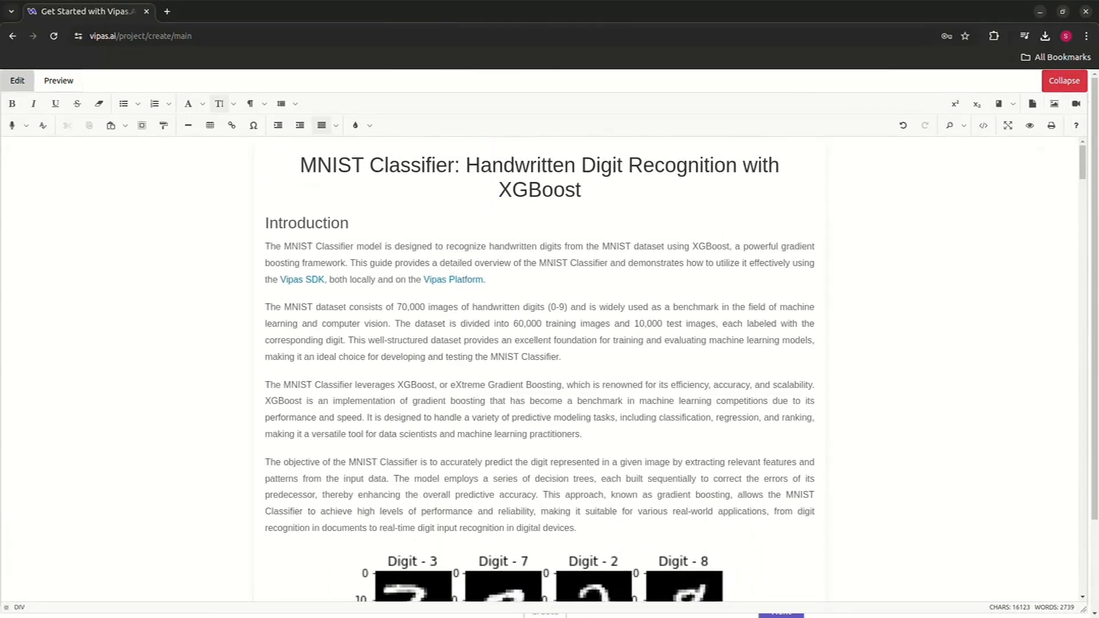
pyautogui.click(58, 80)
pyautogui.scroll(-8, 457, 344)
pyautogui.scroll(-6, 539, 343)
pyautogui.scroll(9, 540, 343)
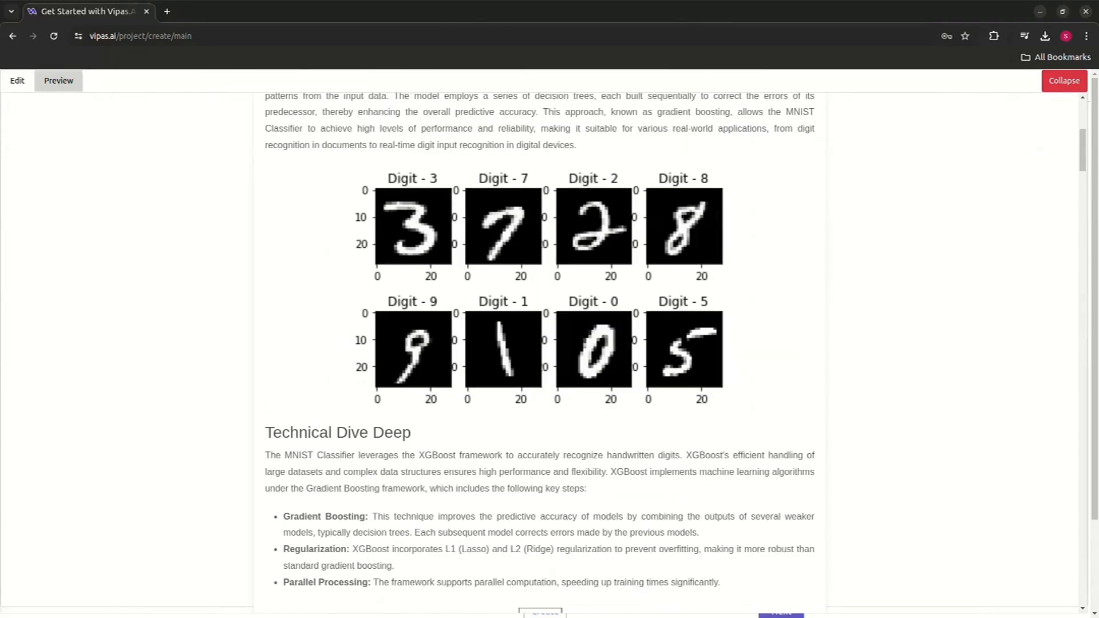
# - Collapse the details editor and open the Terms and Conditions
pyautogui.click(1064, 80)
pyautogui.scroll(-5, 549, 344)
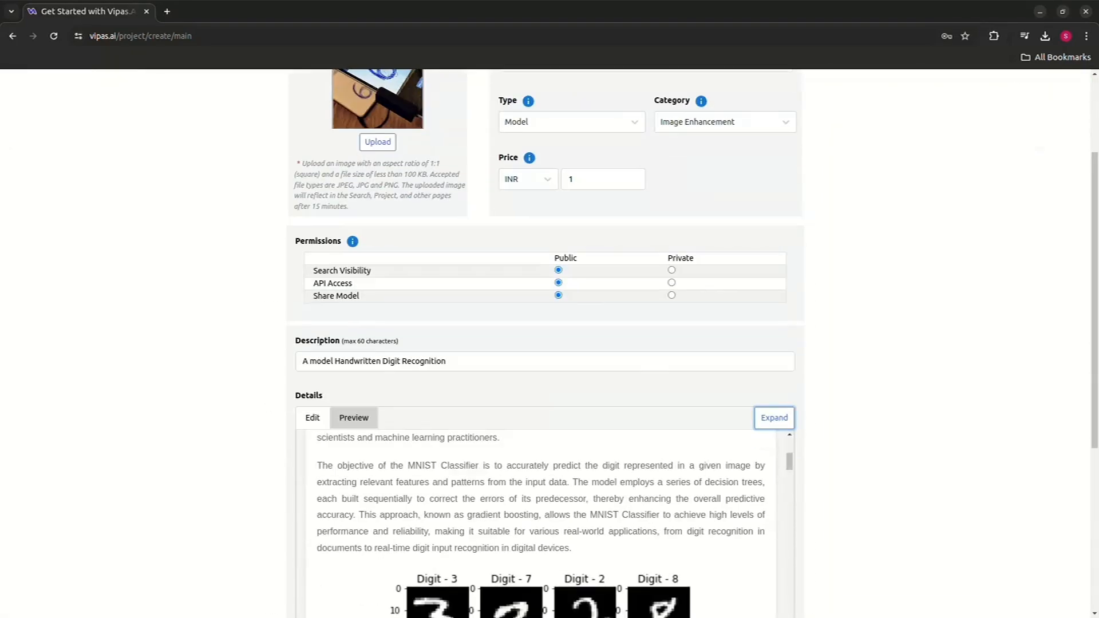
pyautogui.scroll(-2, 549, 344)
pyautogui.click(393, 453)
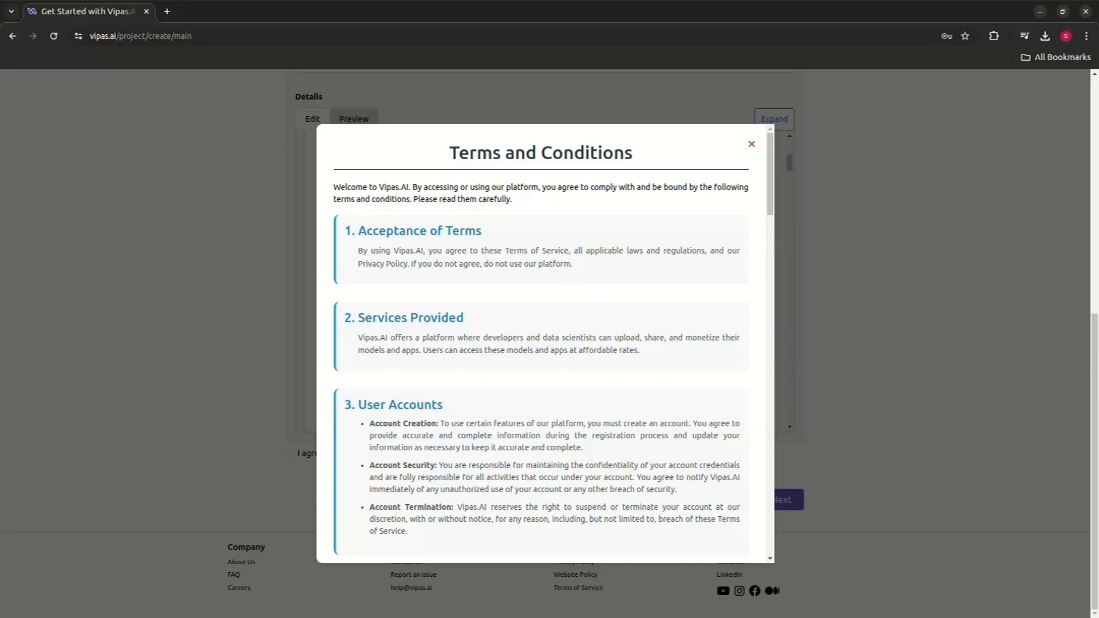
# - Read through the Terms and Conditions and close them
pyautogui.scroll(-6, 545, 344)
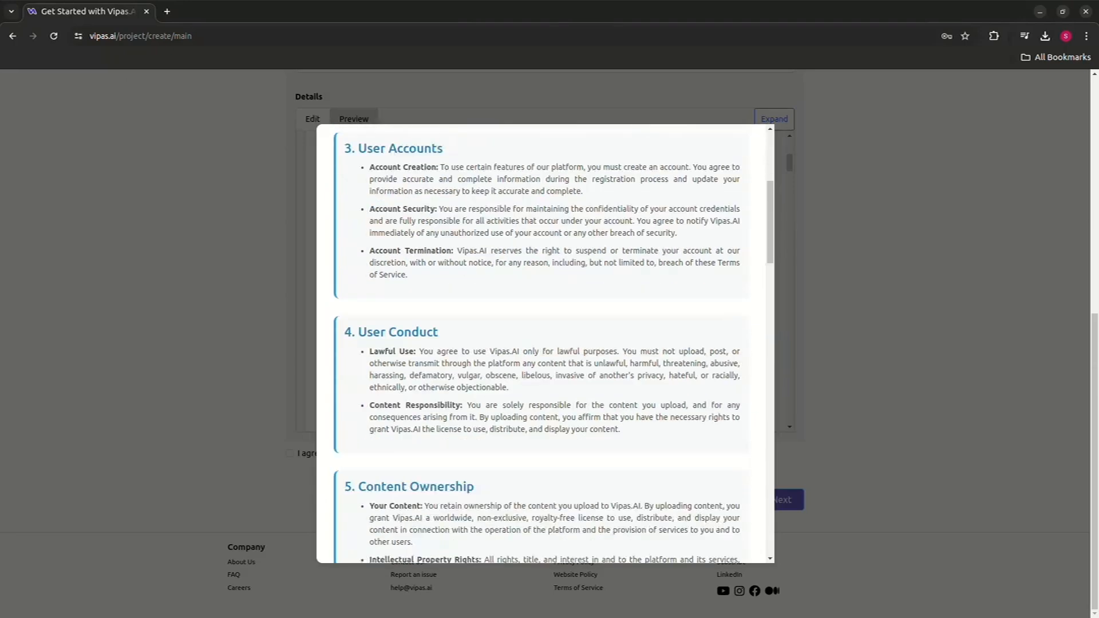
pyautogui.scroll(-20, 544, 343)
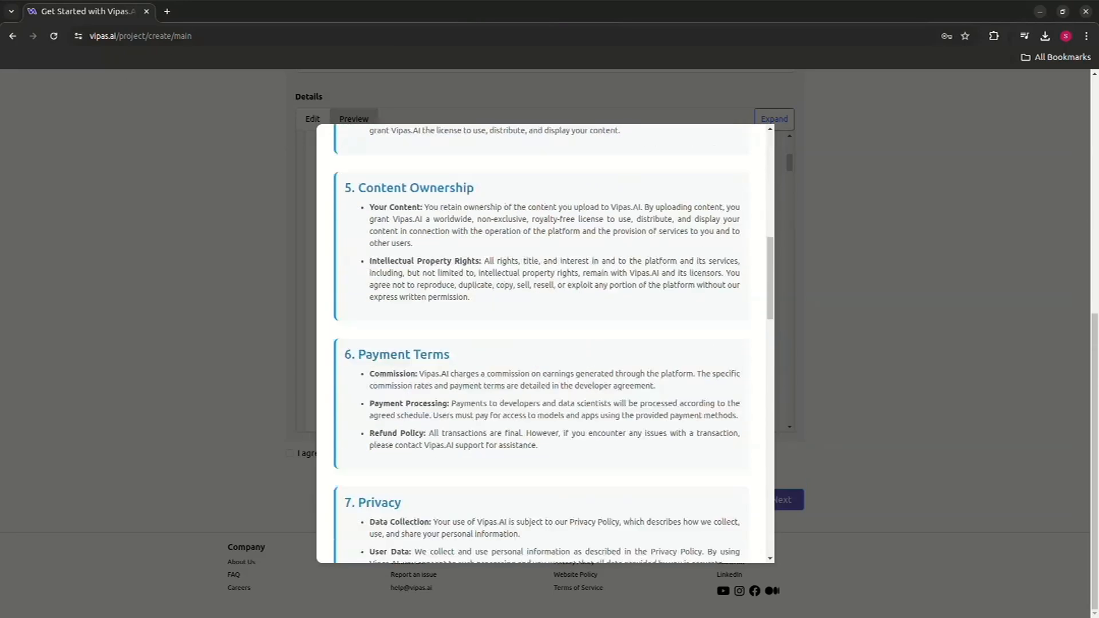
pyautogui.scroll(-2, 545, 344)
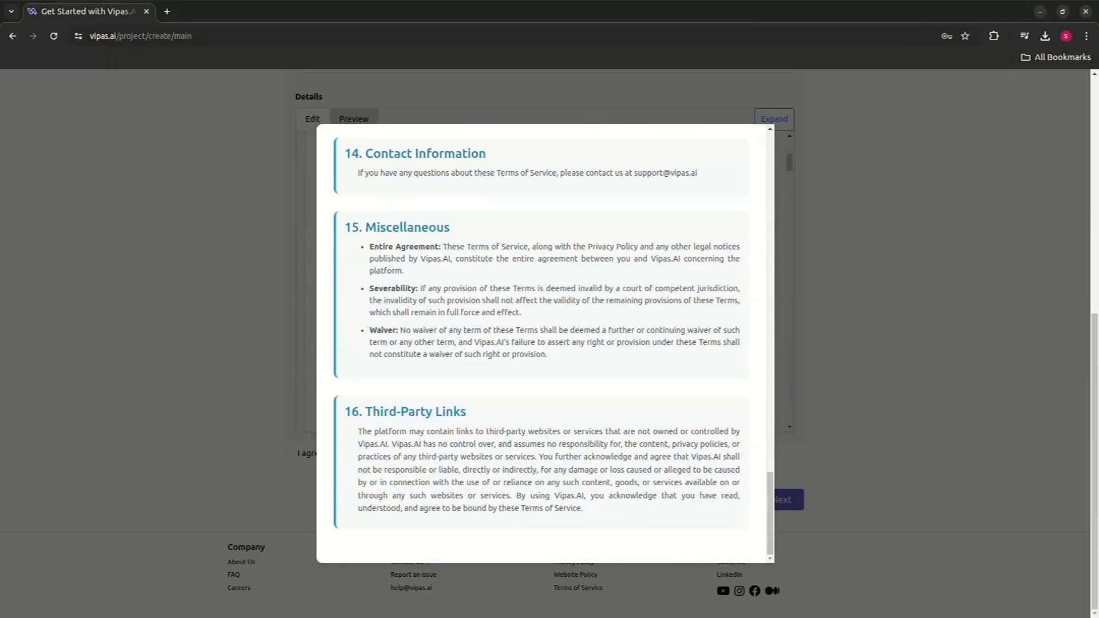
pyautogui.scroll(15, 545, 343)
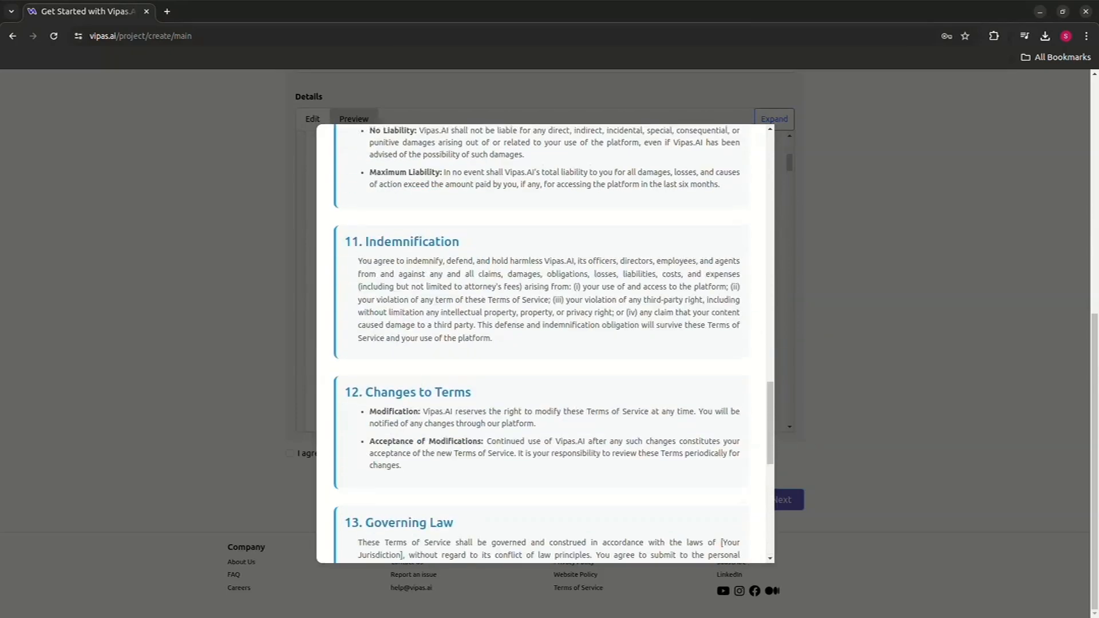
pyautogui.scroll(10, 545, 344)
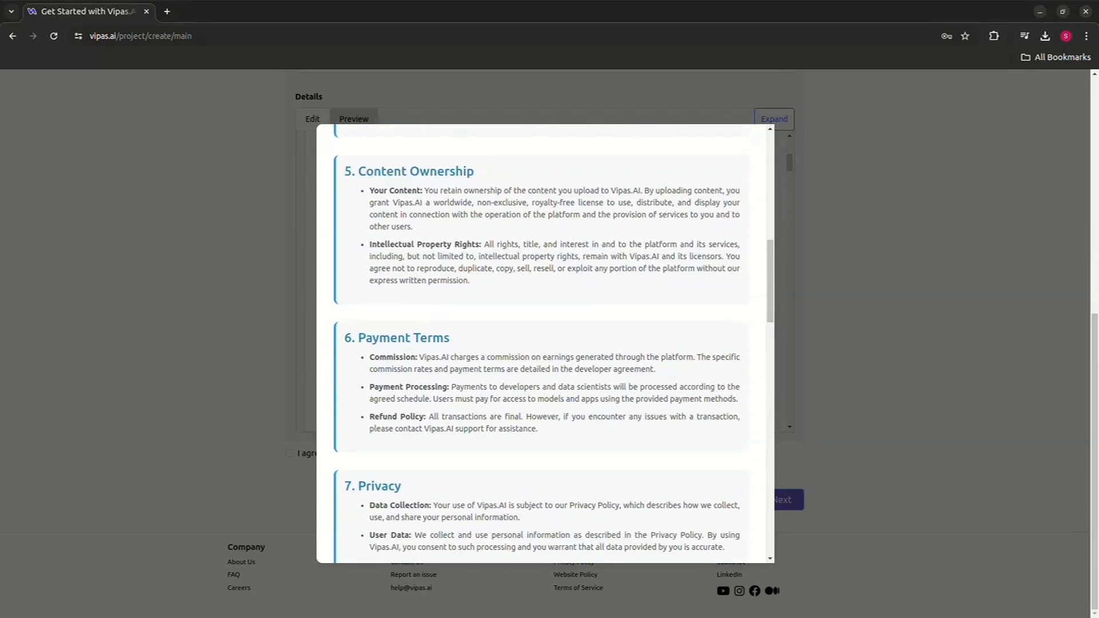
pyautogui.scroll(10, 545, 343)
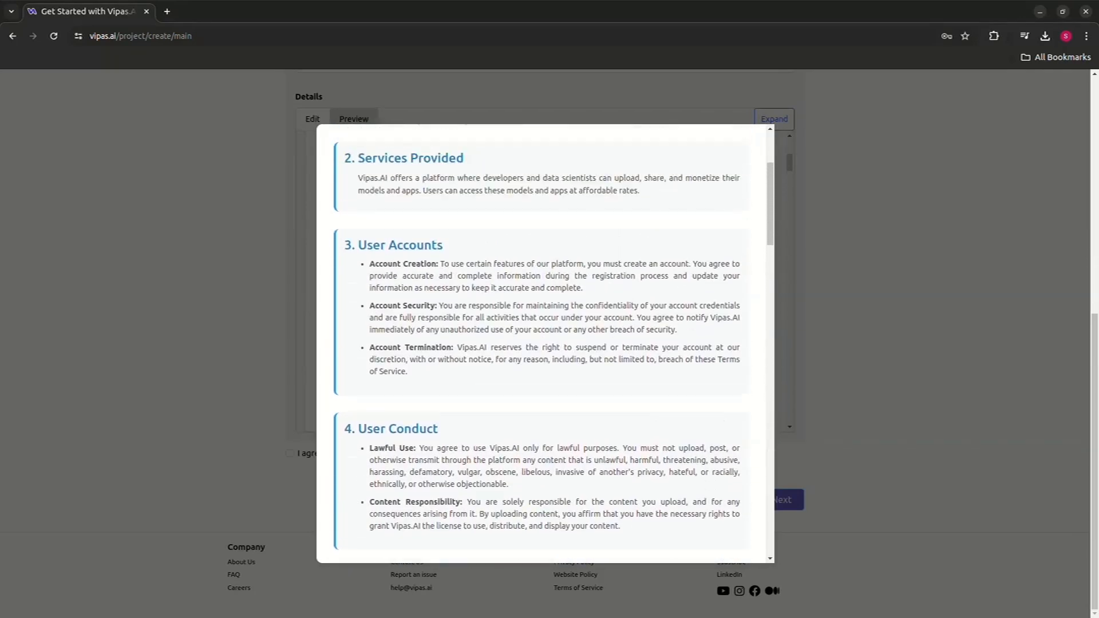
pyautogui.scroll(5, 545, 343)
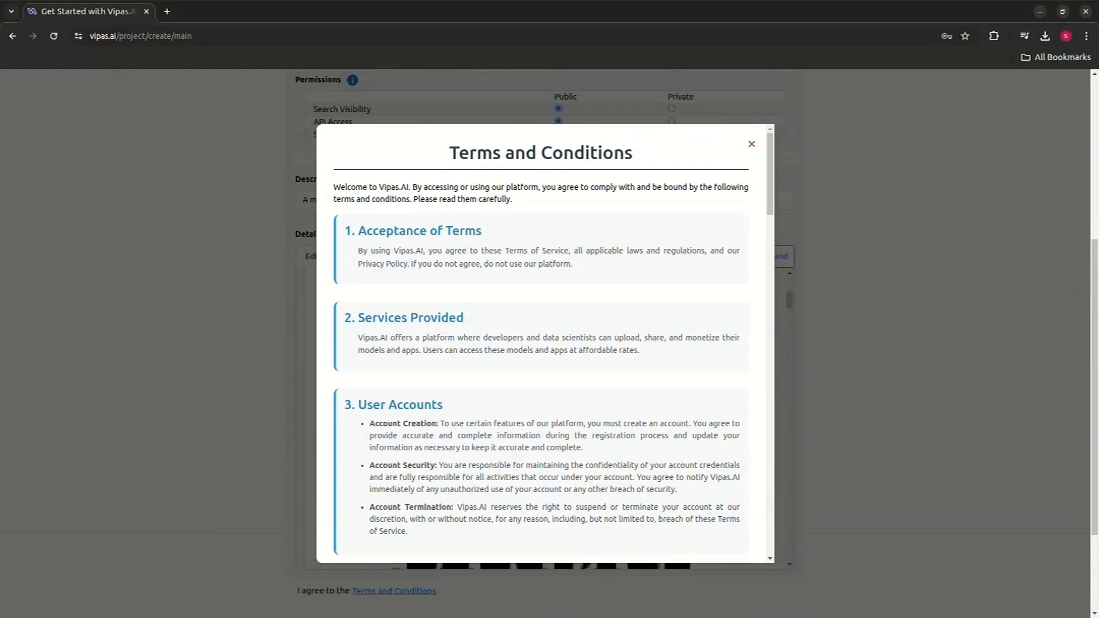
pyautogui.press('Escape')
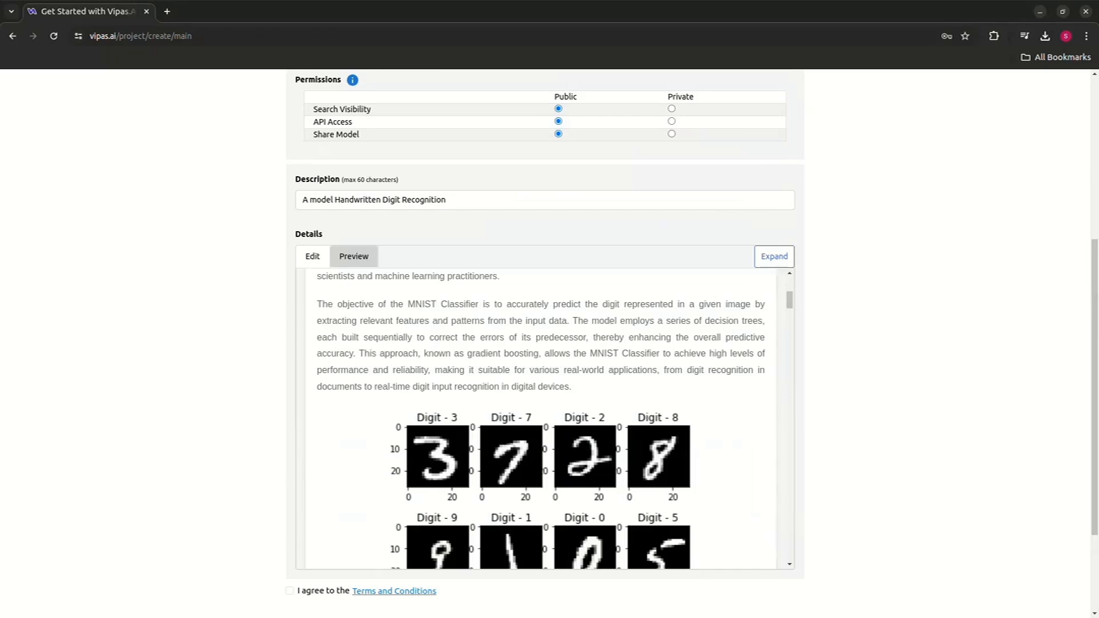
# - Agree to the Terms and Conditions and create the project
pyautogui.scroll(10, 545, 418)
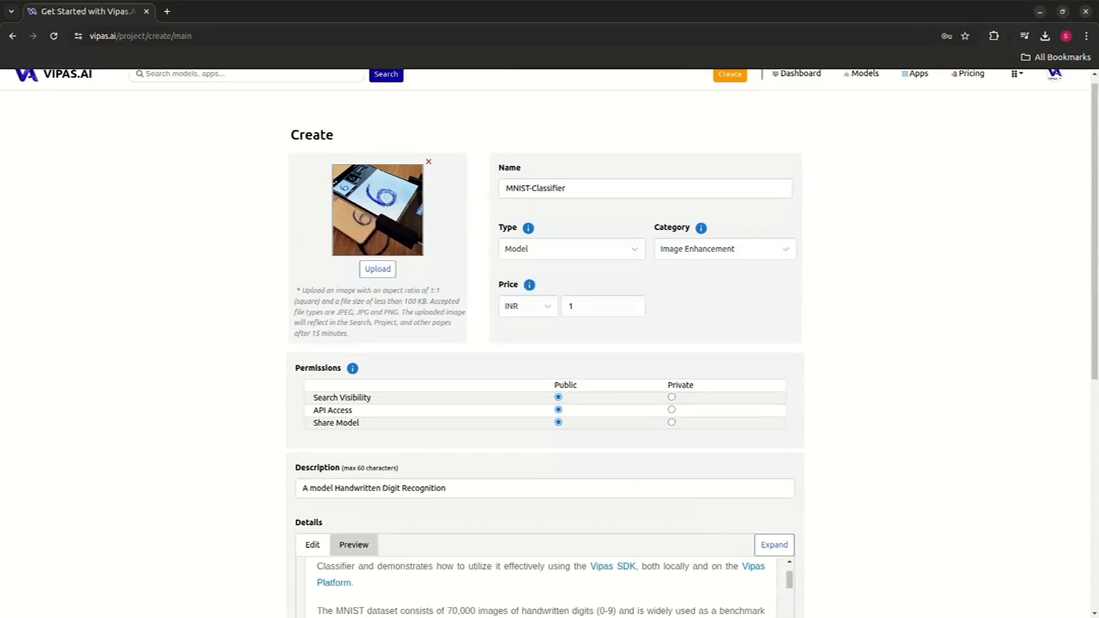
pyautogui.scroll(-8, 545, 343)
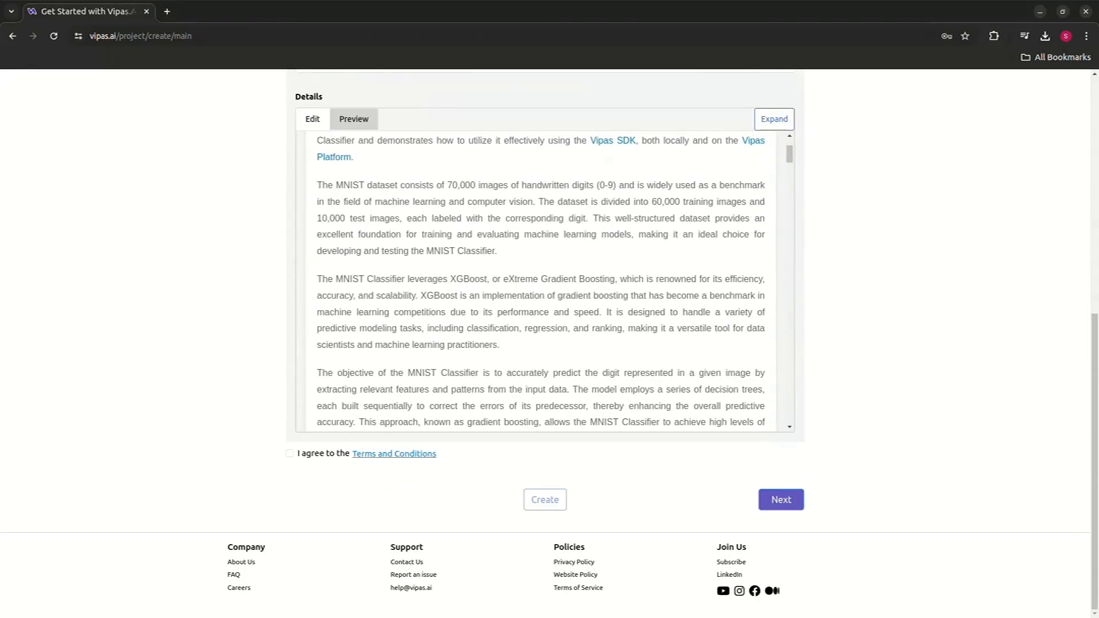
pyautogui.click(290, 453)
pyautogui.press('Tab')
pyautogui.press('Return')
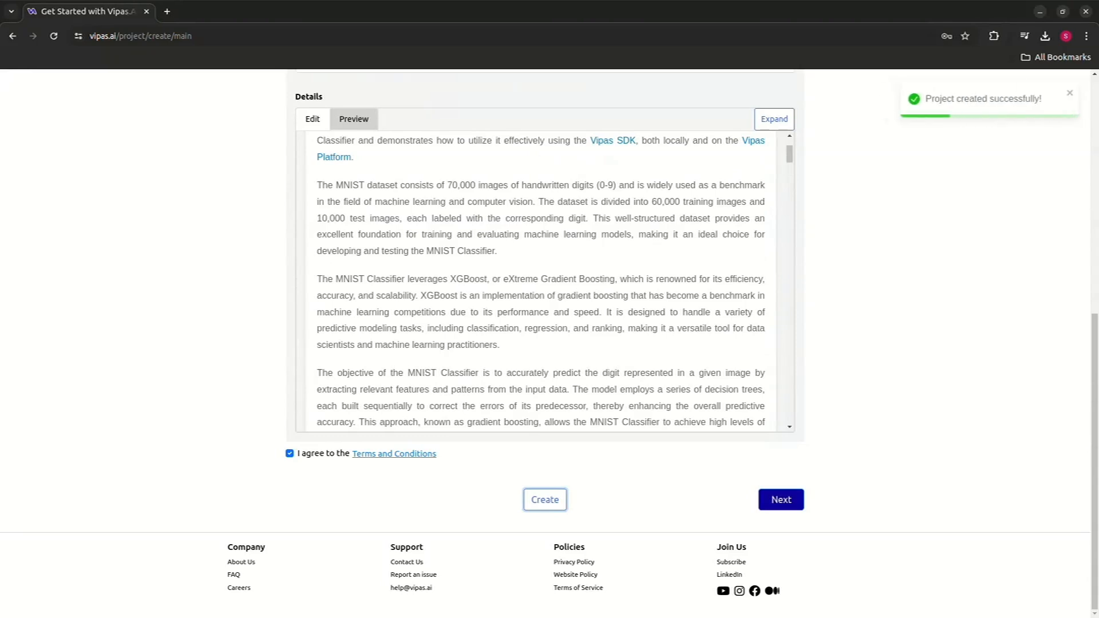
# - Continue to the model step and set the framework to XGBoost
pyautogui.click(781, 499)
pyautogui.scroll(1, 545, 343)
pyautogui.scroll(2, 545, 343)
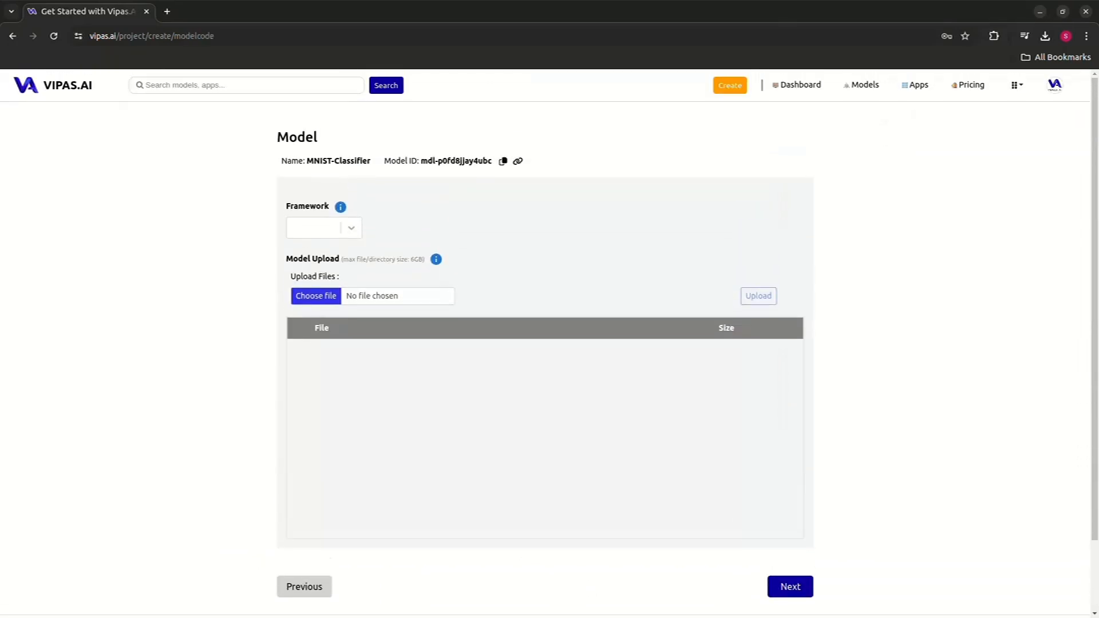
pyautogui.click(324, 227)
pyautogui.click(316, 298)
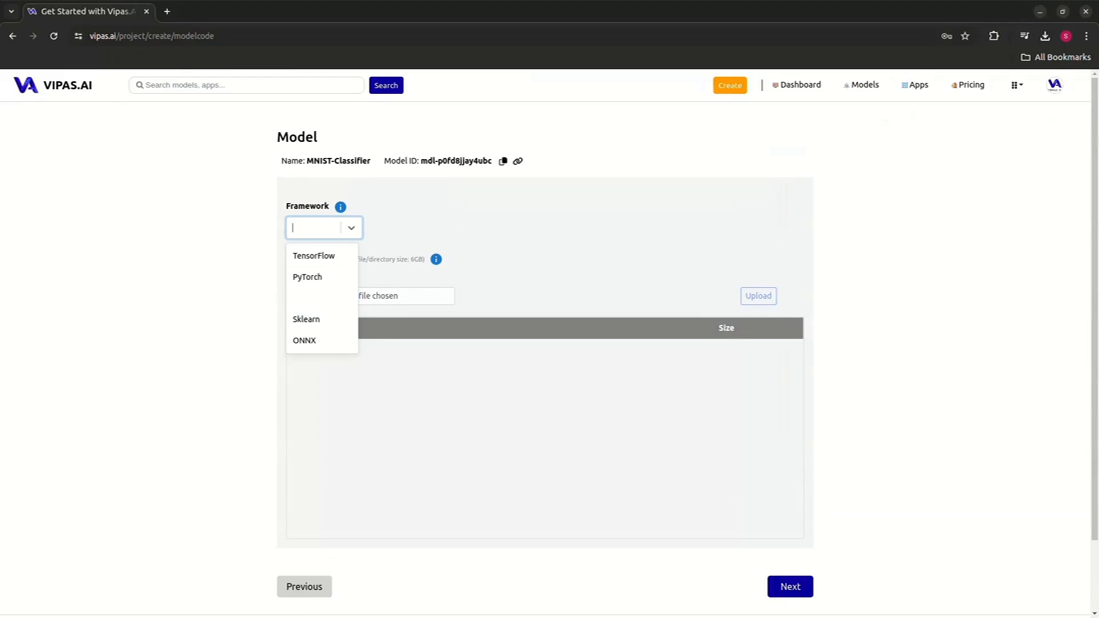
# - Open the XGBoost documentation from the framework info and review its file requirements
pyautogui.moveTo(341, 207)
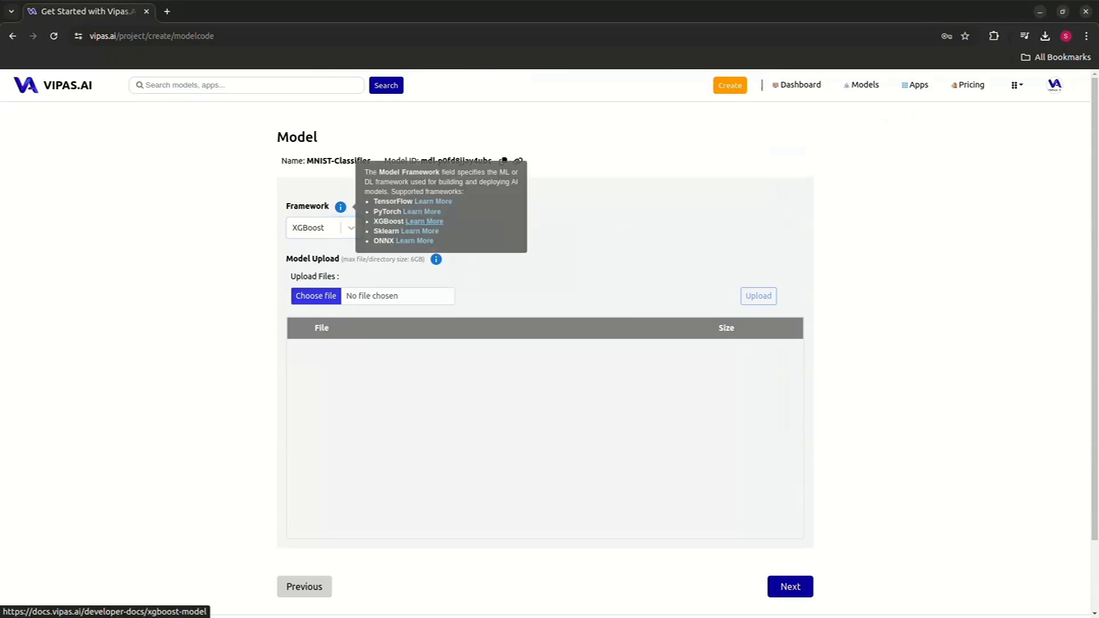
pyautogui.click(424, 221)
pyautogui.scroll(-3, 549, 343)
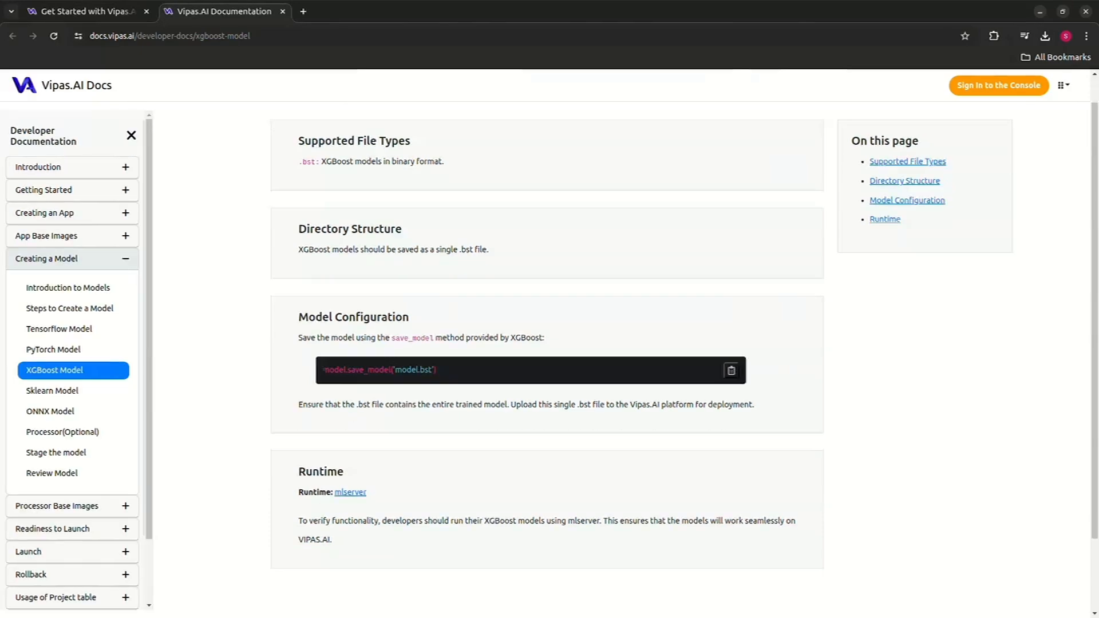
pyautogui.scroll(3, 549, 343)
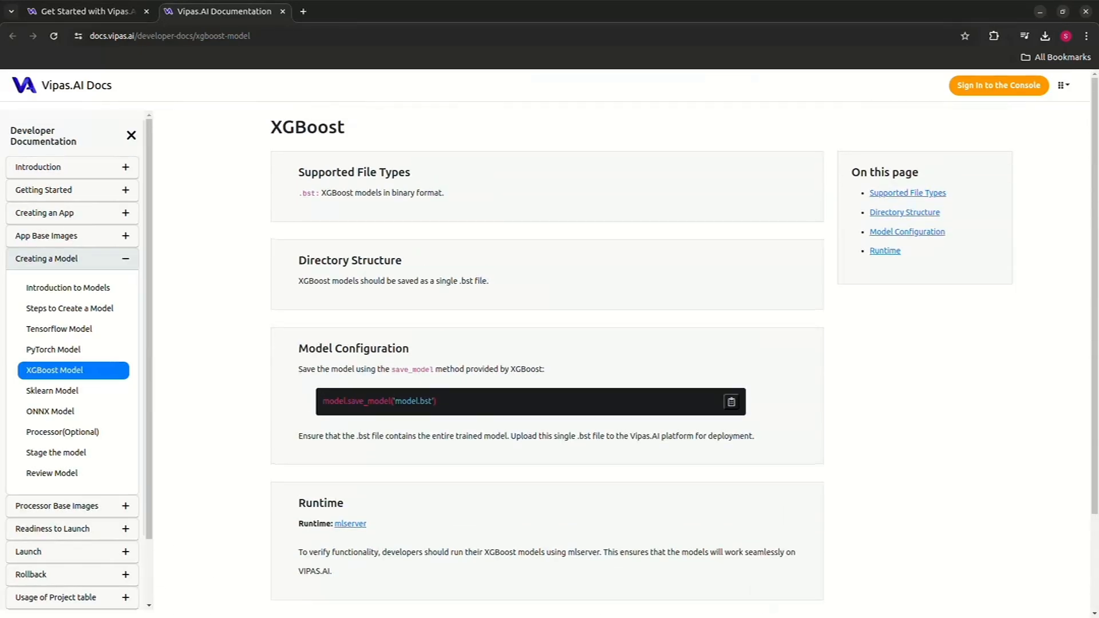
pyautogui.click(85, 11)
pyautogui.scroll(-3, 549, 343)
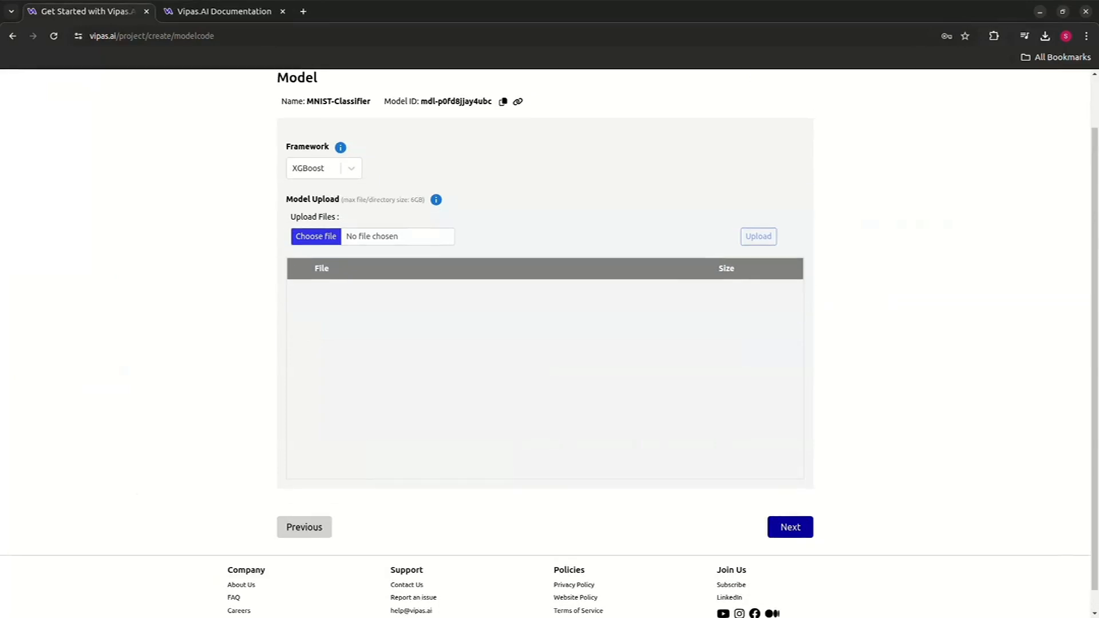
pyautogui.scroll(3, 549, 343)
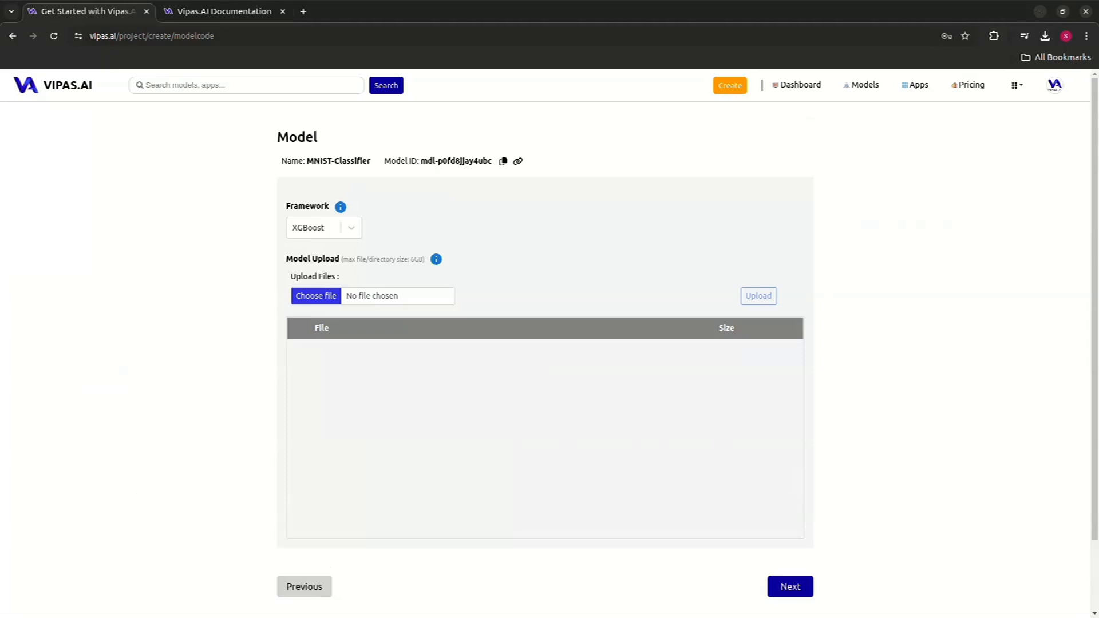
# - Upload xgboost_model.bst from the XGBoost Model folder and continue to the processor step
pyautogui.click(316, 296)
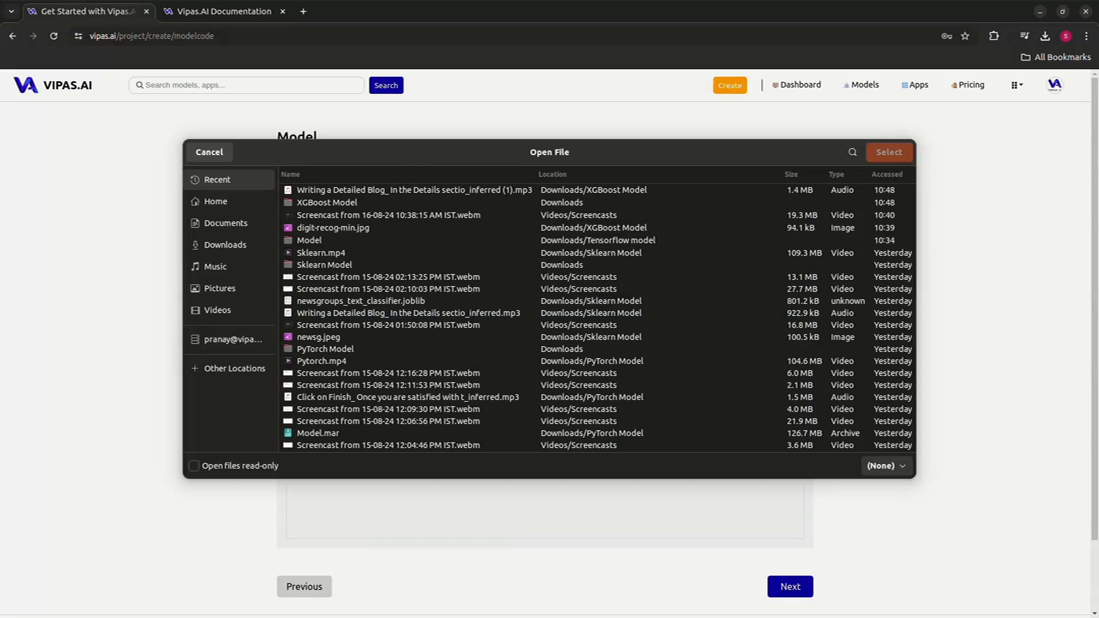
pyautogui.doubleClick(327, 203)
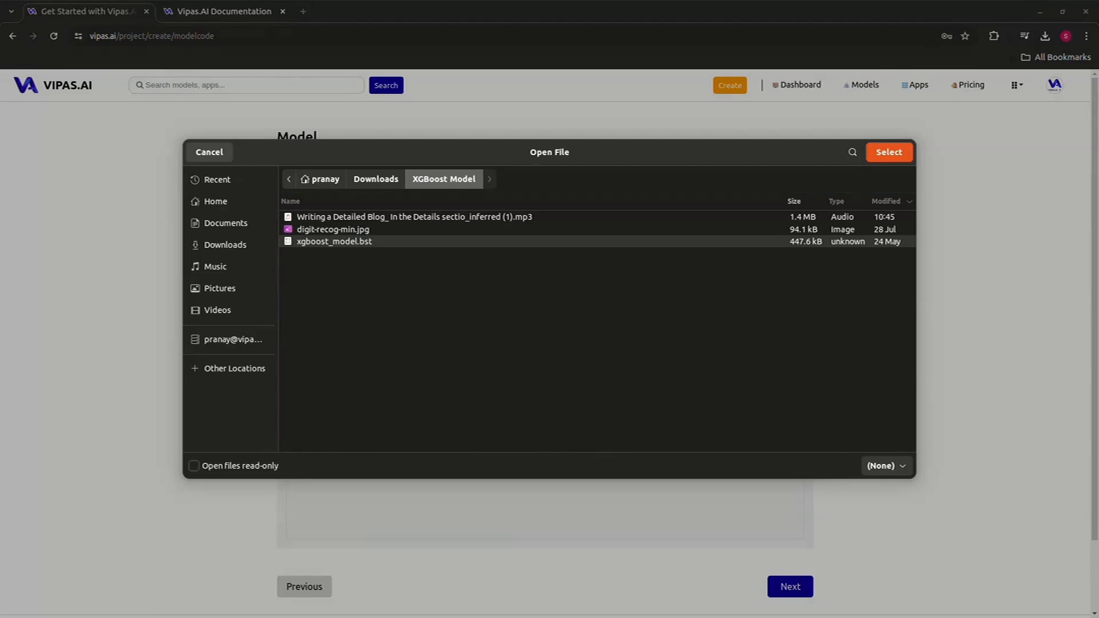
pyautogui.click(889, 152)
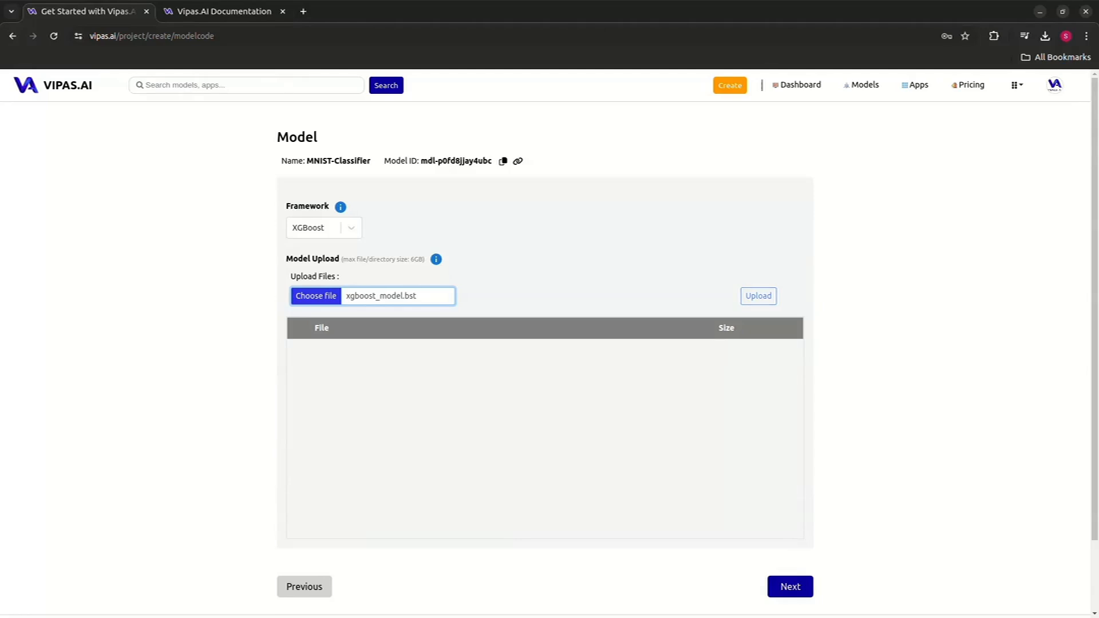
pyautogui.click(758, 296)
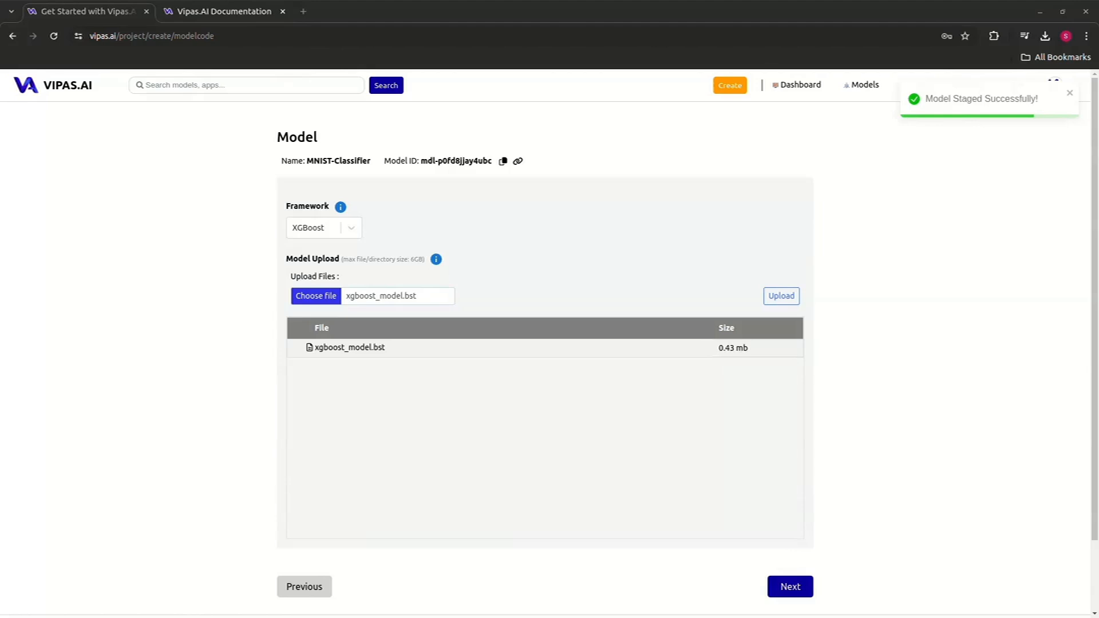
pyautogui.click(790, 586)
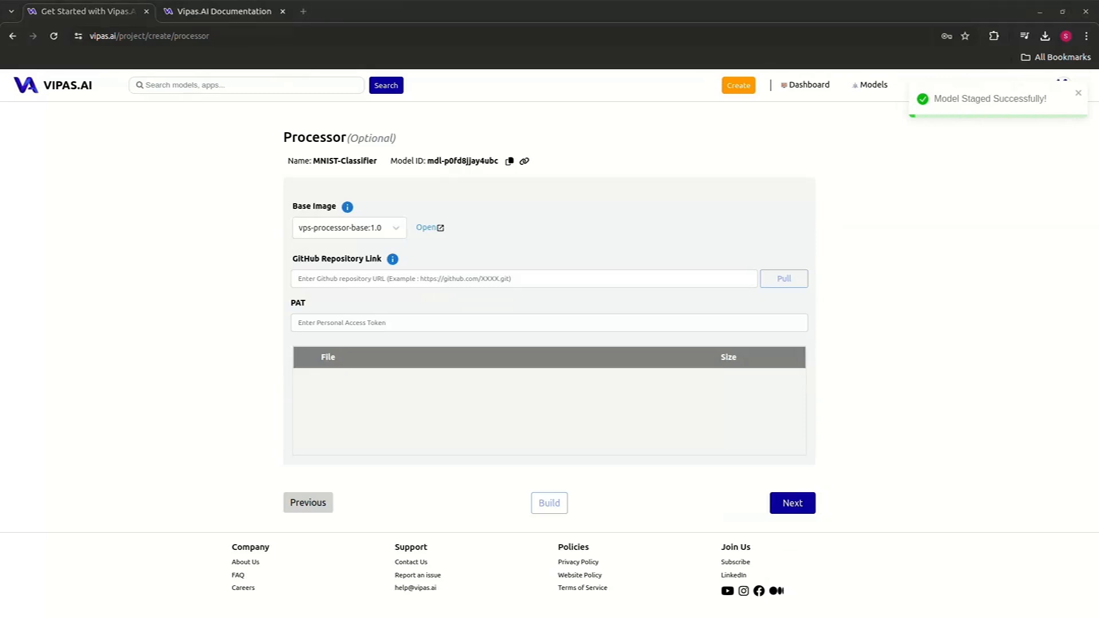
# - Open the processor.py file on GitHub in a new tab and review its pre- and post-processing code
pyautogui.click(303, 12)
pyautogui.write('github.com/pranay-vipas/Processor/blob/main/processor.py')
pyautogui.press('Return')
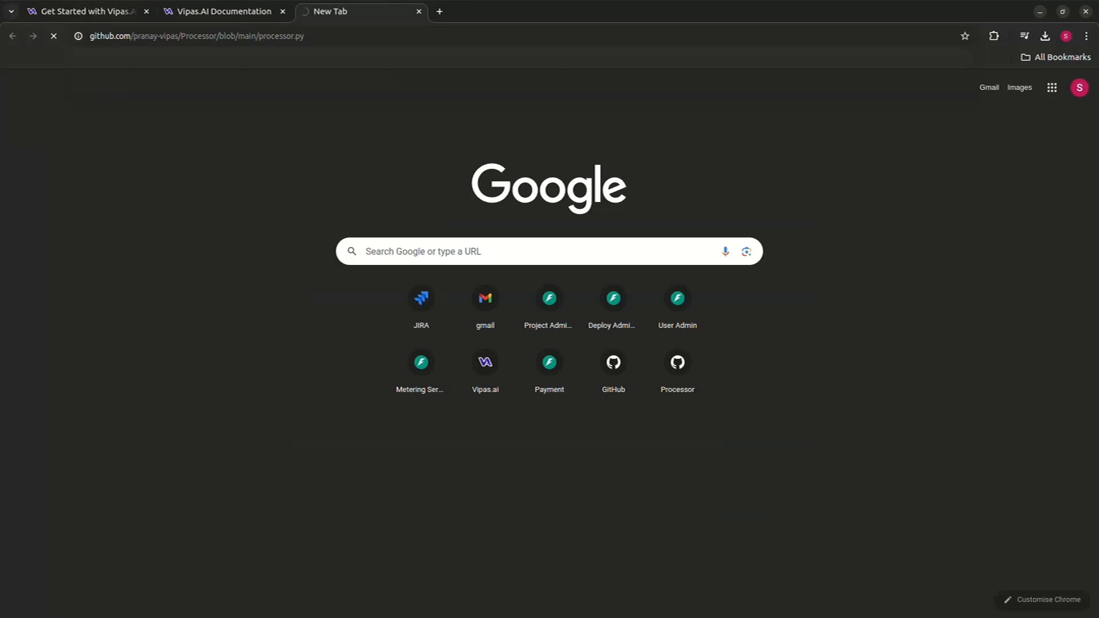
pyautogui.scroll(-3, 645, 344)
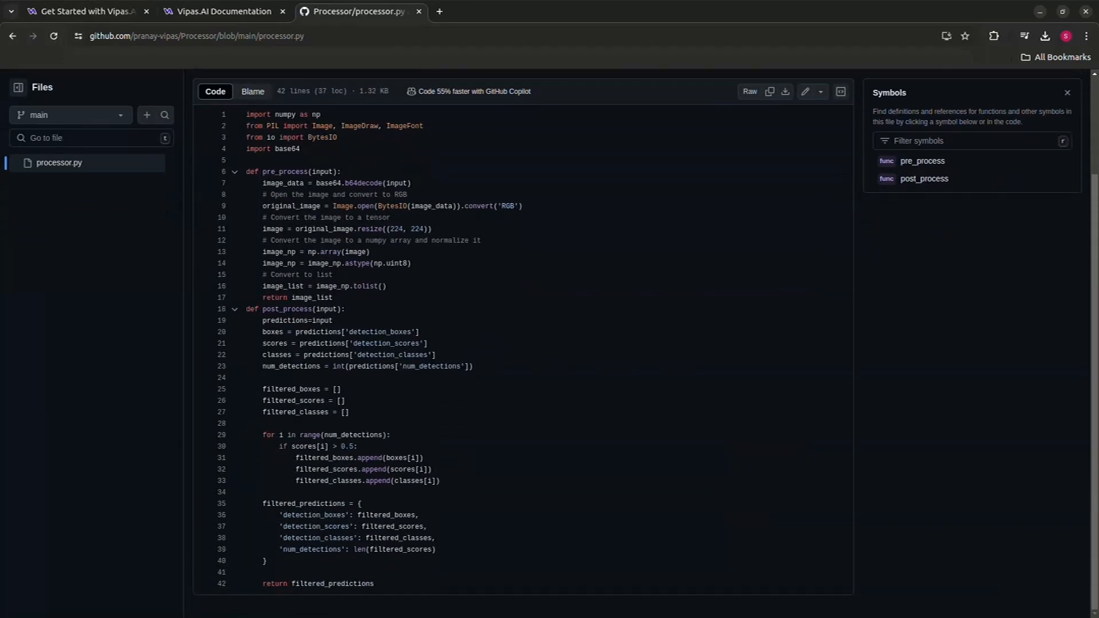
pyautogui.moveTo(263, 172); pyautogui.dragTo(327, 289)
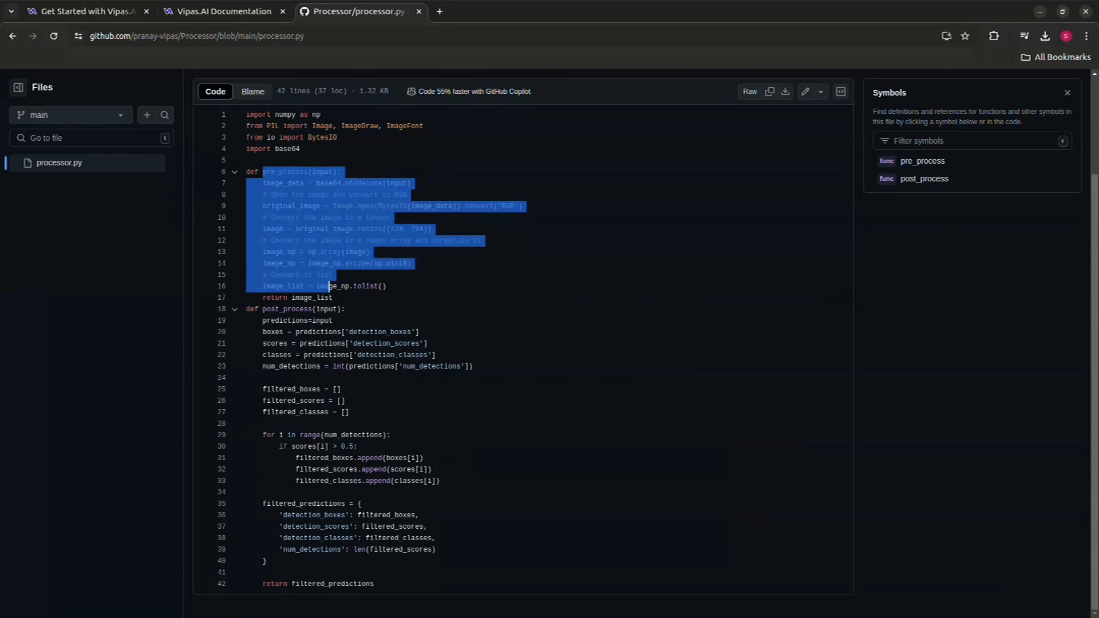
pyautogui.click(329, 298)
pyautogui.moveTo(266, 309); pyautogui.dragTo(374, 538)
pyautogui.click(350, 412)
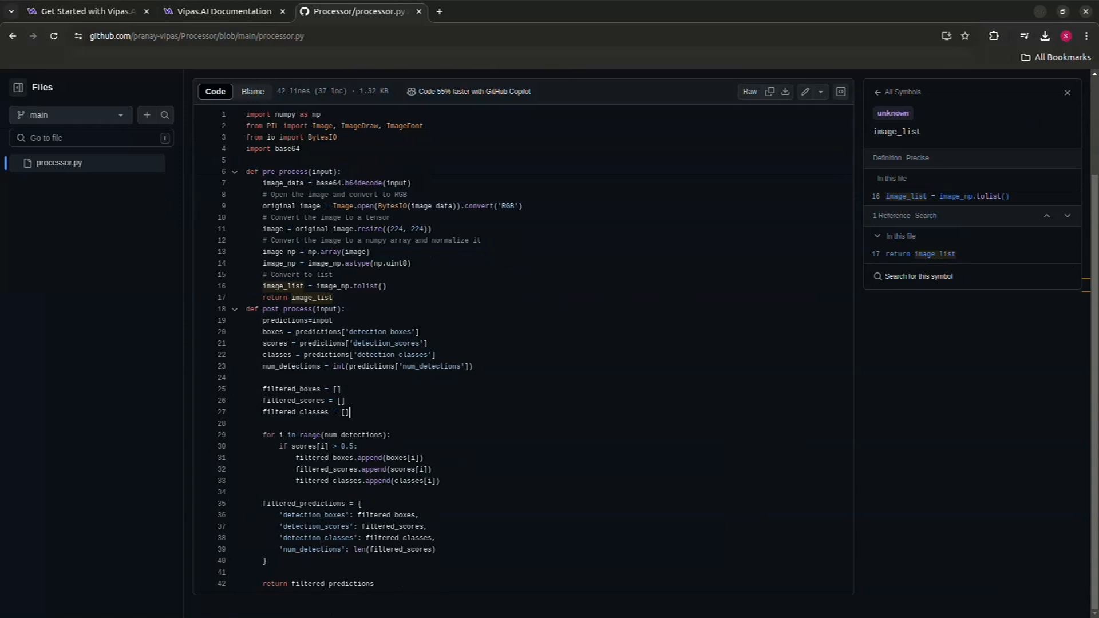
pyautogui.scroll(1, 523, 343)
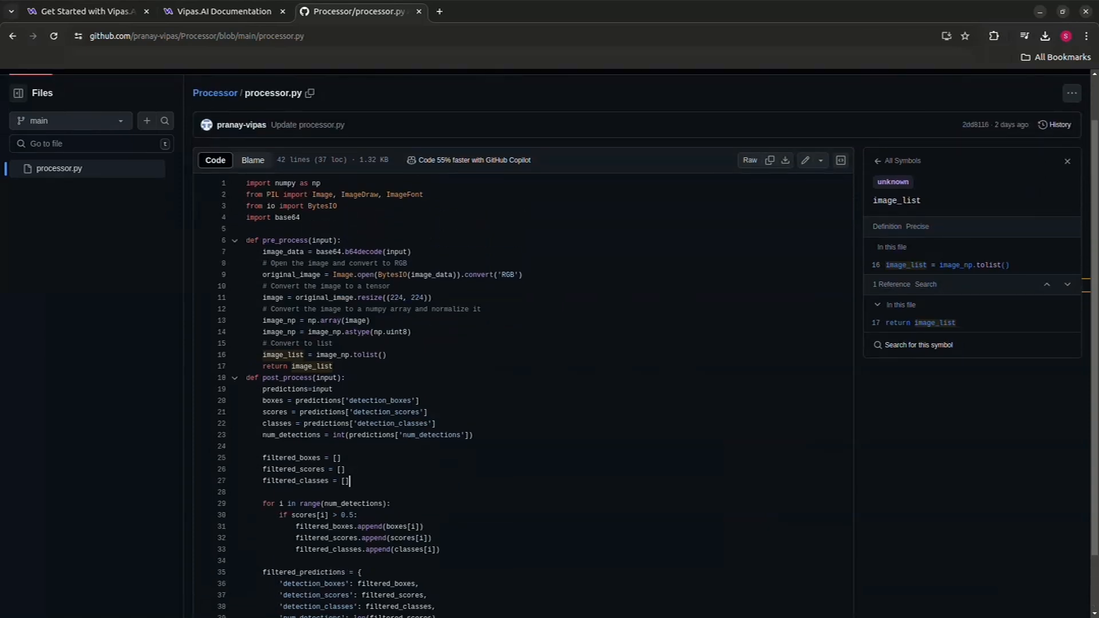
# - Check the vps-processor-base:1.0 base image and view its Docker Hub tags page
pyautogui.hotkey('ctrl', 'Tab')
pyautogui.click(366, 228)
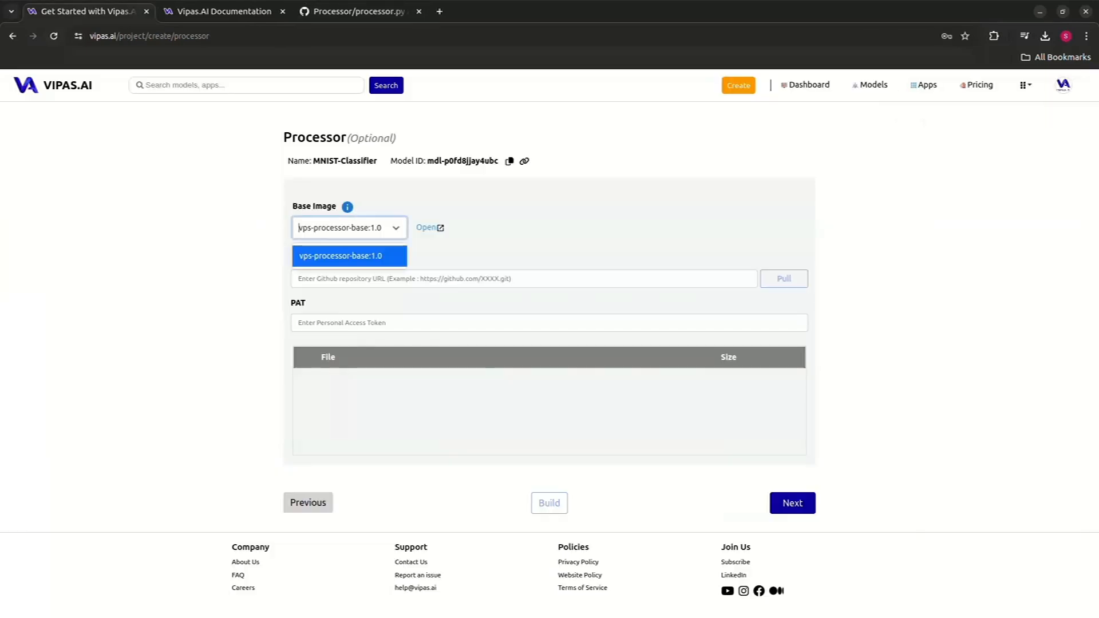
pyautogui.click(367, 228)
pyautogui.click(426, 227)
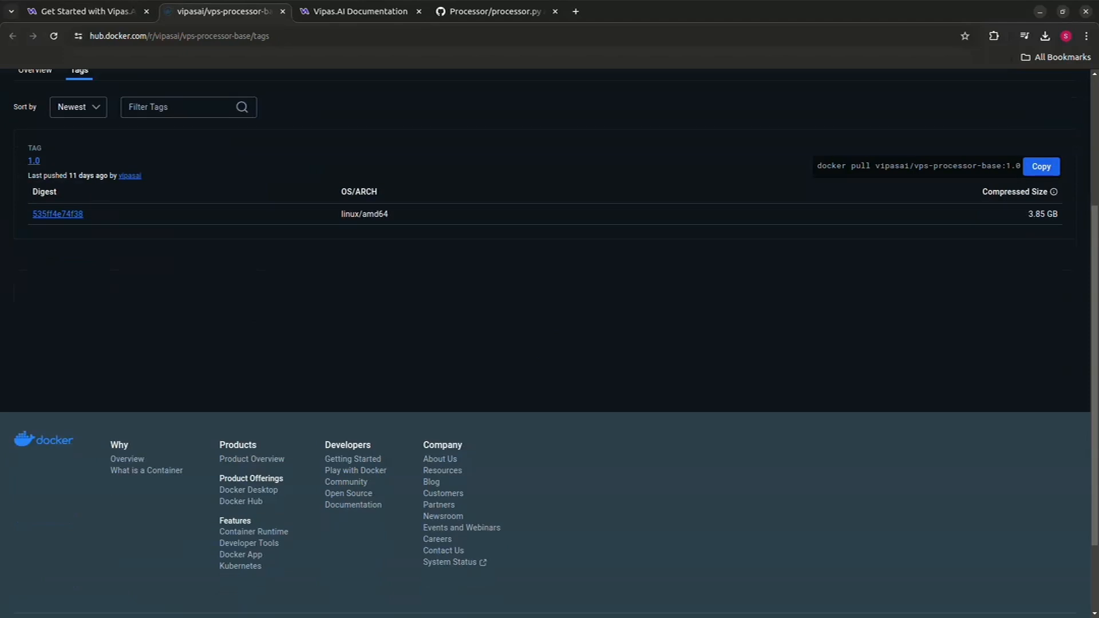
pyautogui.hotkey('ctrl', 'shift', 'Tab')
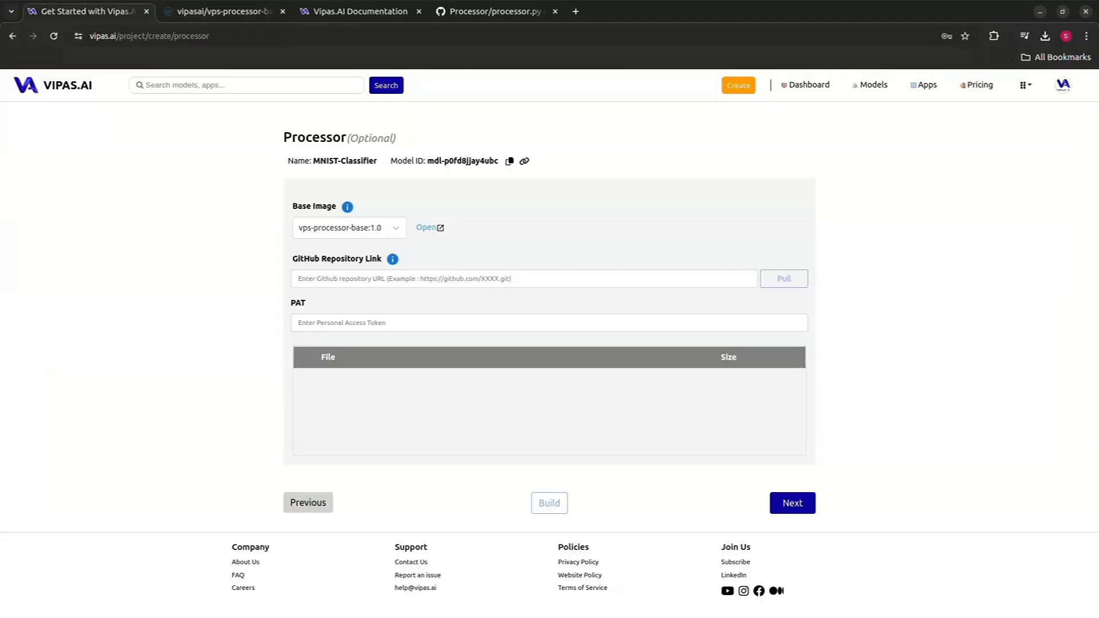
# - Paste the Processor.git repository URL into the GitHub repository link field
pyautogui.hotkey('alt', 'Tab')
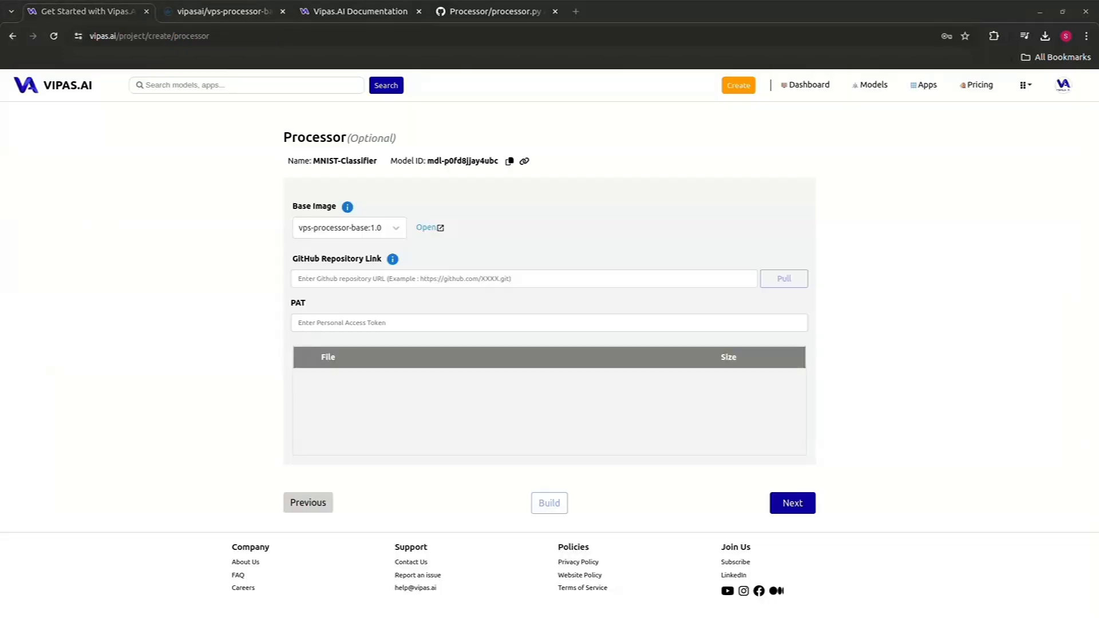
pyautogui.click(400, 279)
pyautogui.write('https://github.com/pranay-vipas/Processor.git')
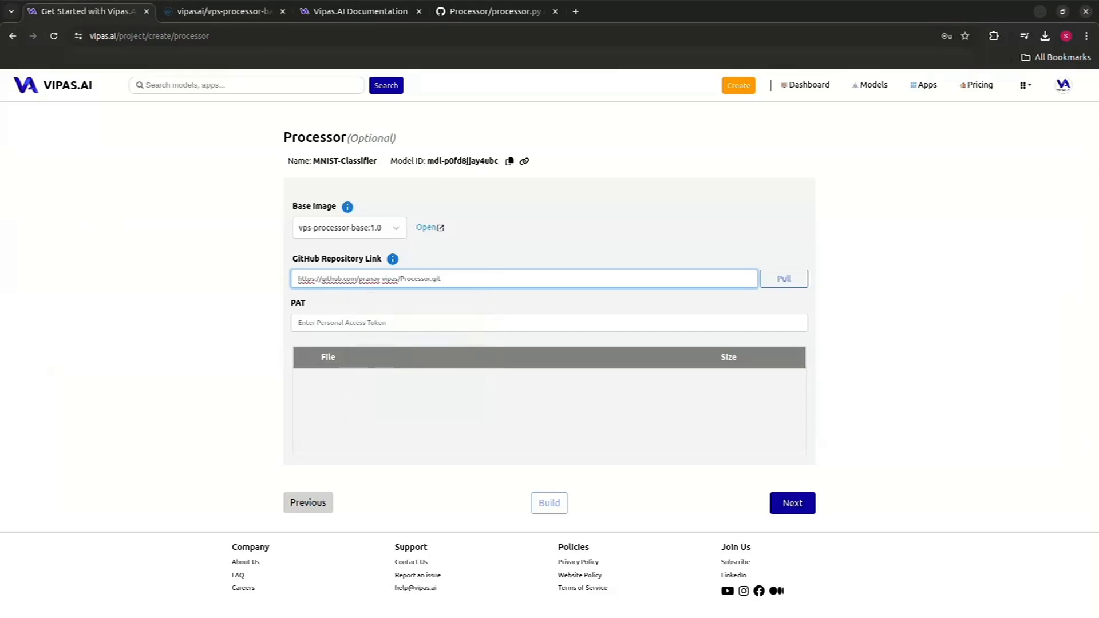
# - Paste the personal access token into the PAT field and pull the repository files
pyautogui.hotkey('alt', 'Tab')
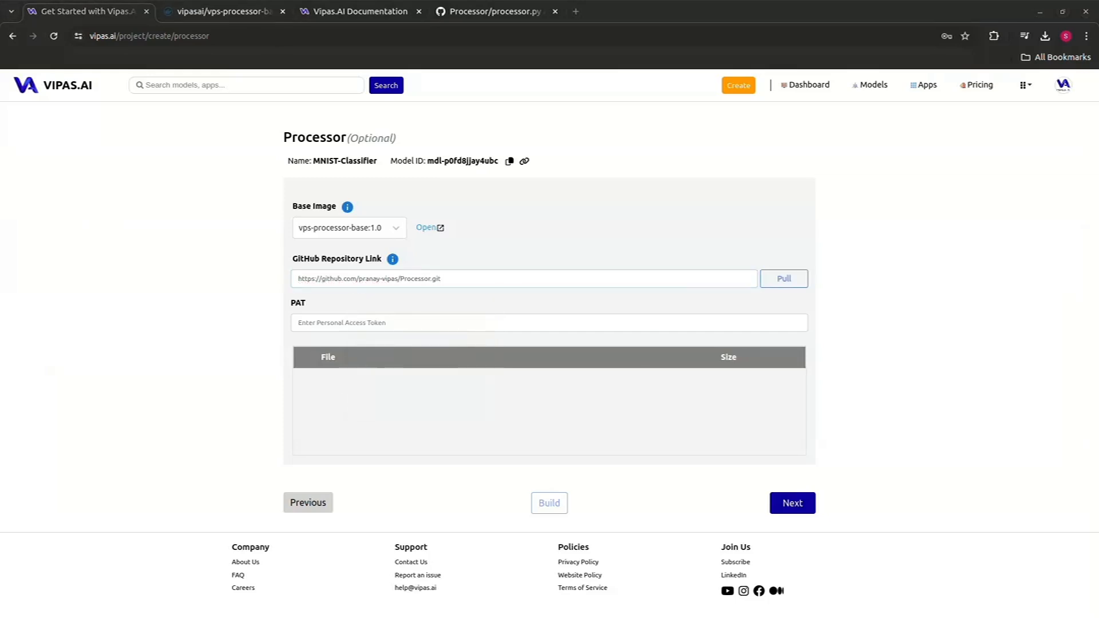
pyautogui.click(401, 323)
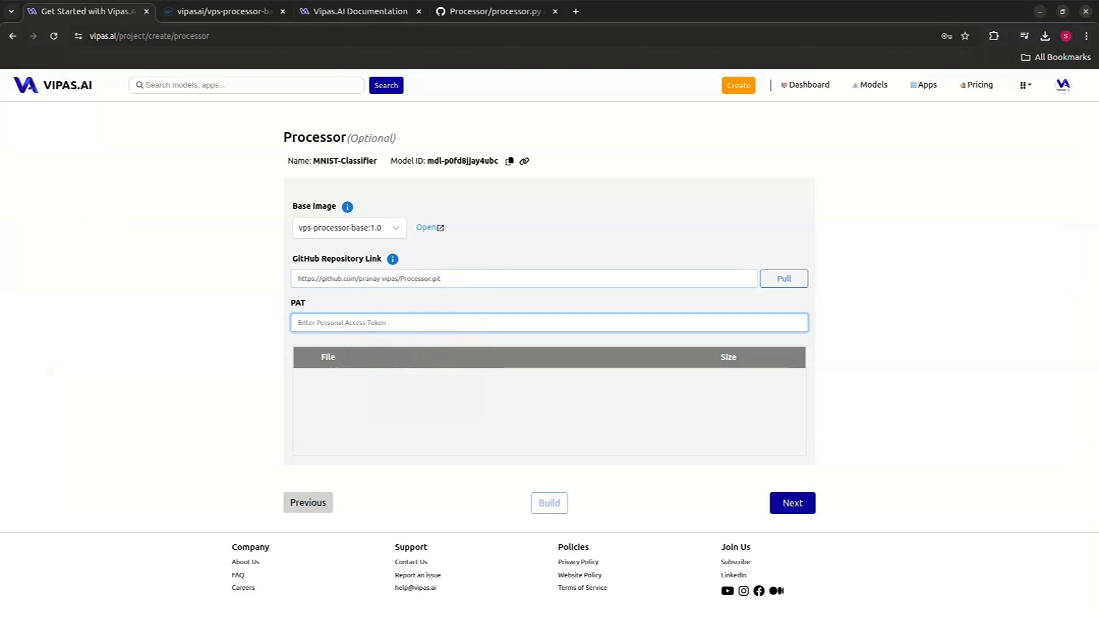
pyautogui.hotkey('ctrl', 'v')
pyautogui.click(784, 279)
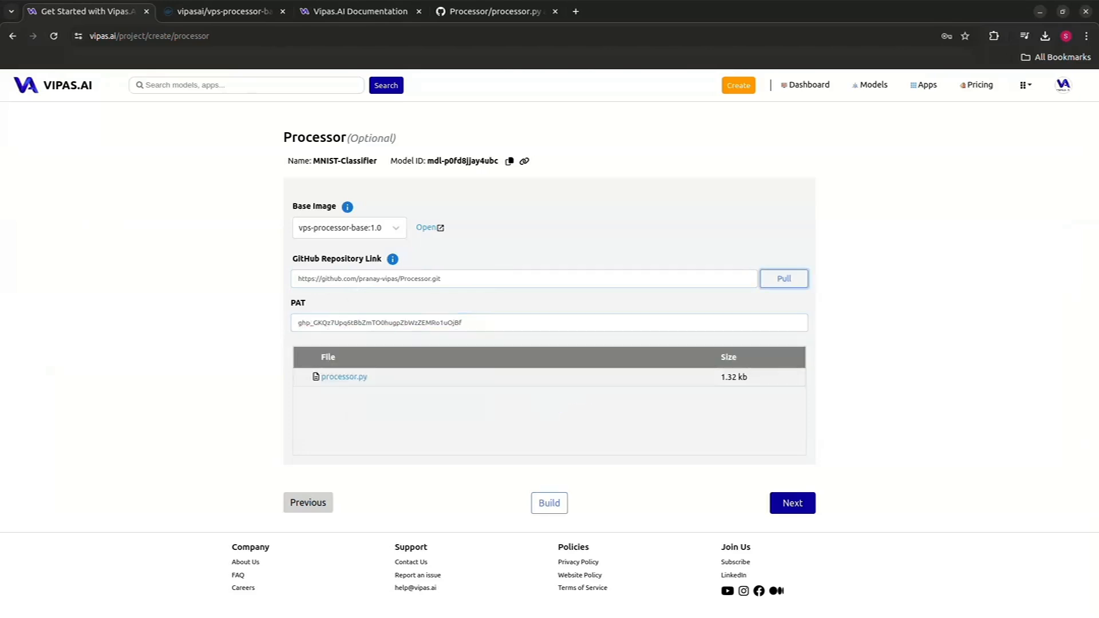
# - Open the pulled processor.py file and review its pre- and post-processing code
pyautogui.click(344, 376)
pyautogui.scroll(-3, 573, 372)
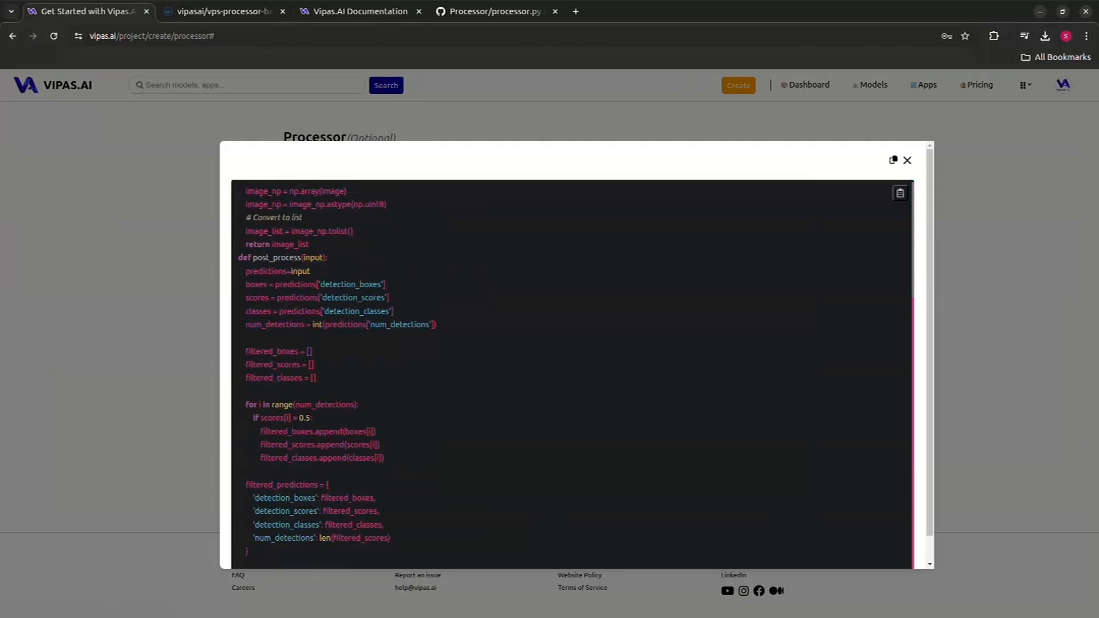
pyautogui.scroll(3, 572, 372)
pyautogui.scroll(-3, 572, 372)
pyautogui.press('Escape')
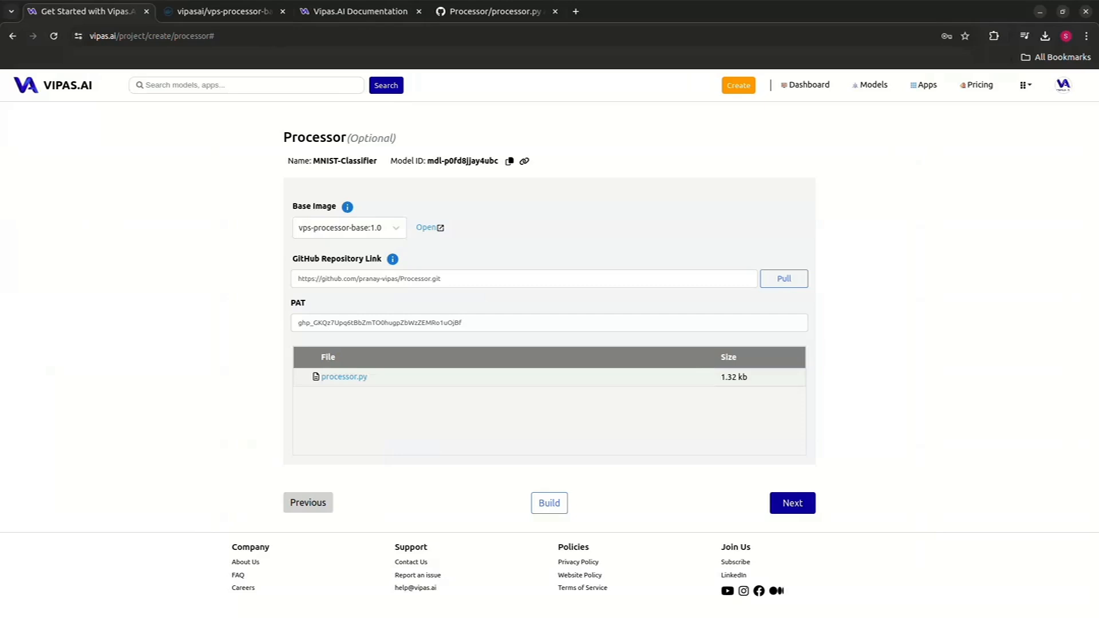
# - Build the processor and continue to the Review page
pyautogui.click(549, 503)
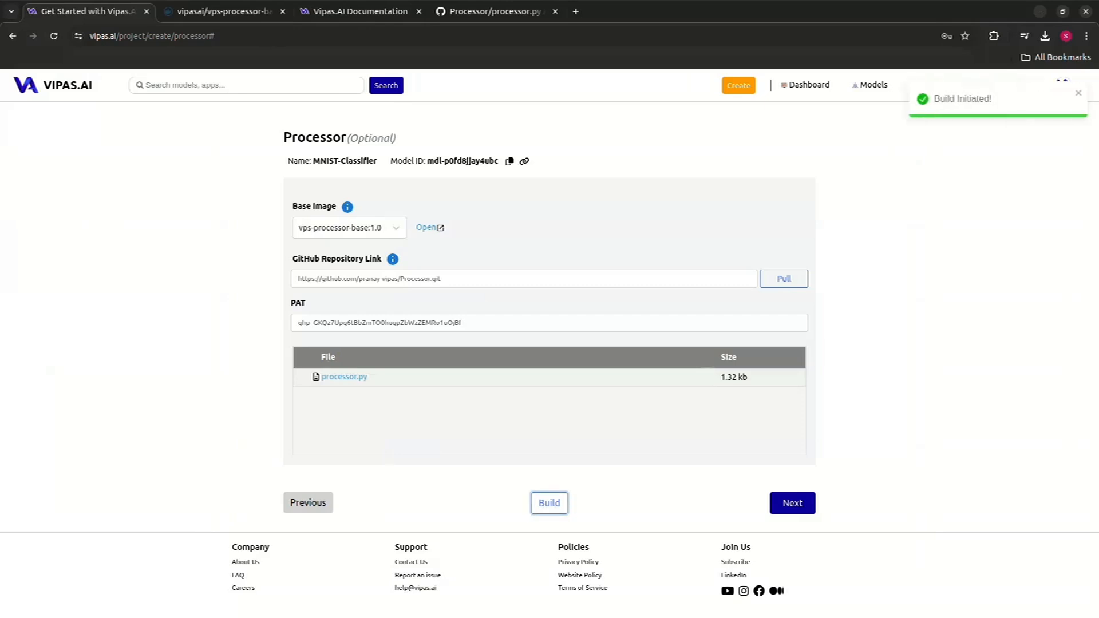
pyautogui.click(792, 503)
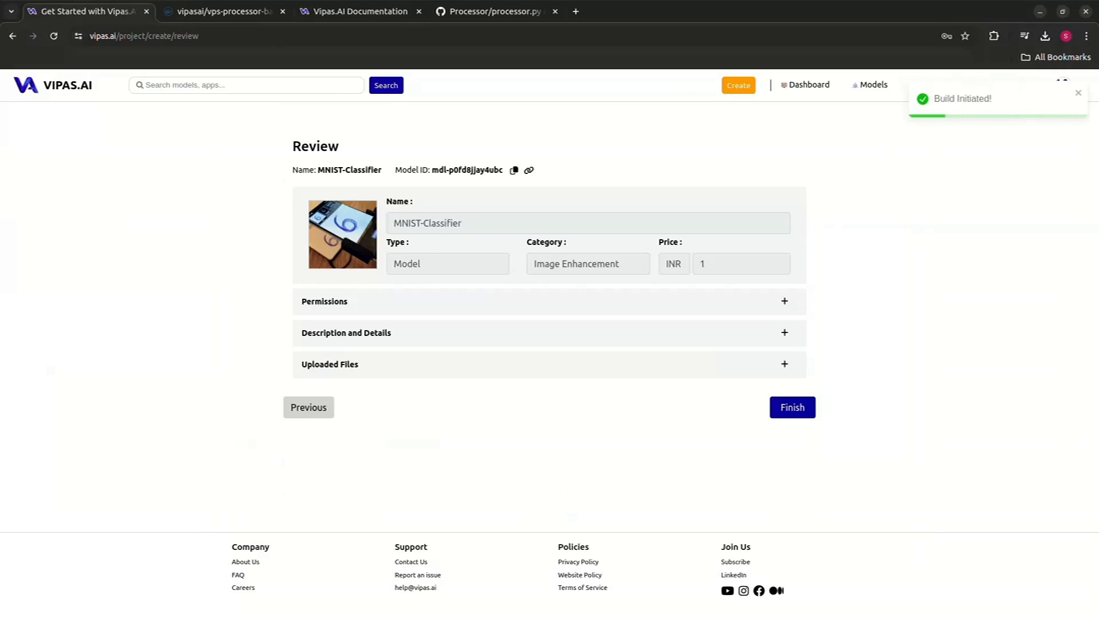
# - Review the Permissions, Description and Details, and Uploaded Files sections, then finish creating the project
pyautogui.click(784, 302)
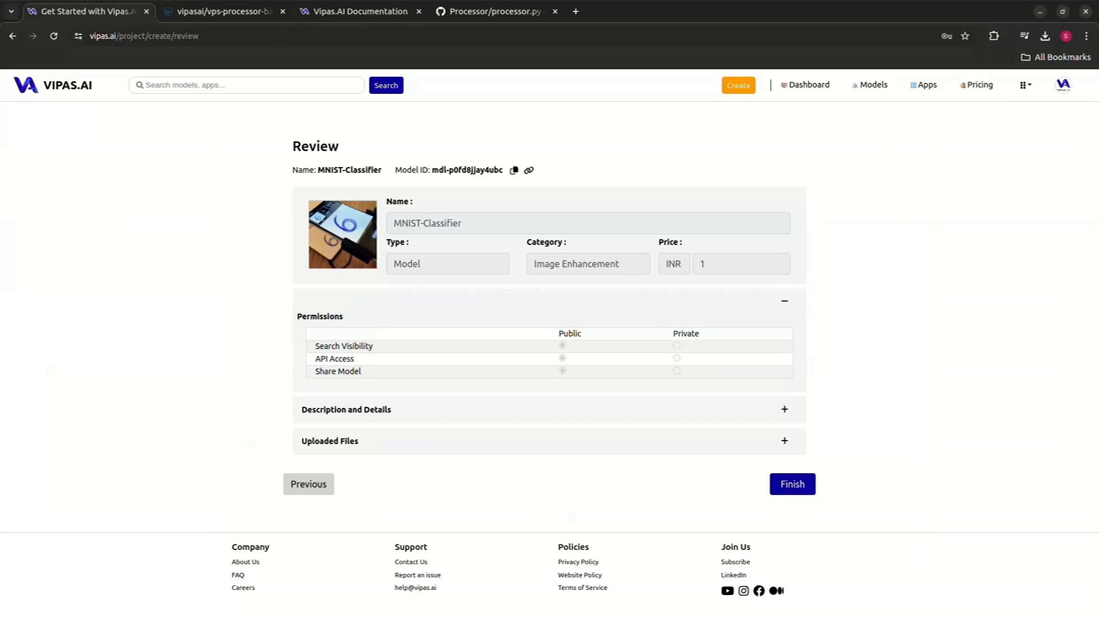
pyautogui.click(784, 301)
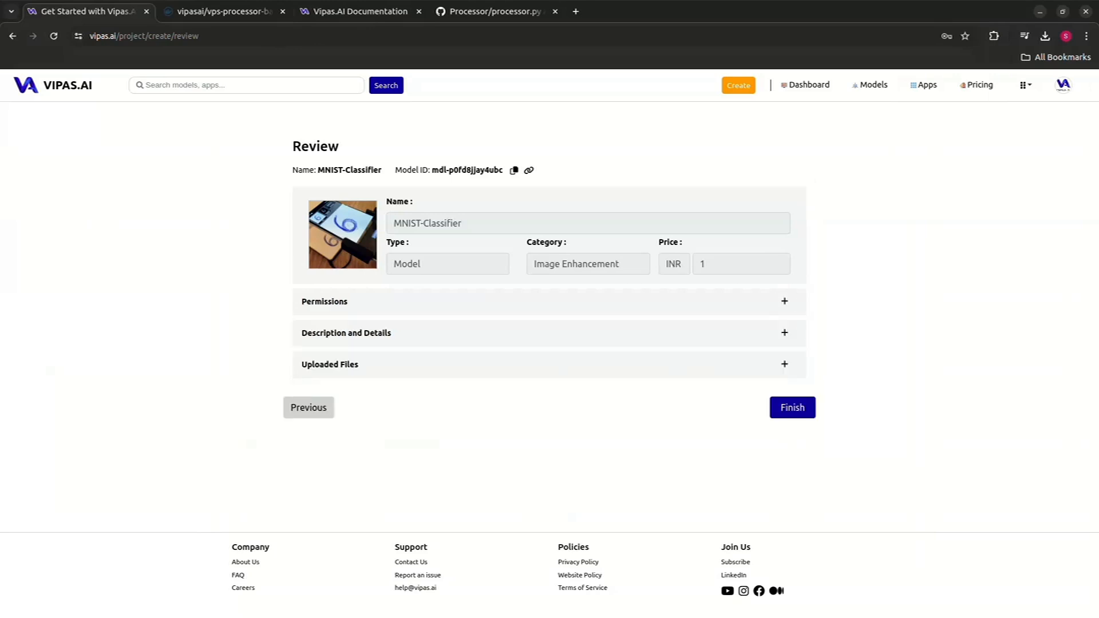
pyautogui.click(784, 332)
pyautogui.click(779, 333)
pyautogui.click(784, 364)
pyautogui.click(777, 364)
pyautogui.hotkey('alt', 'Tab')
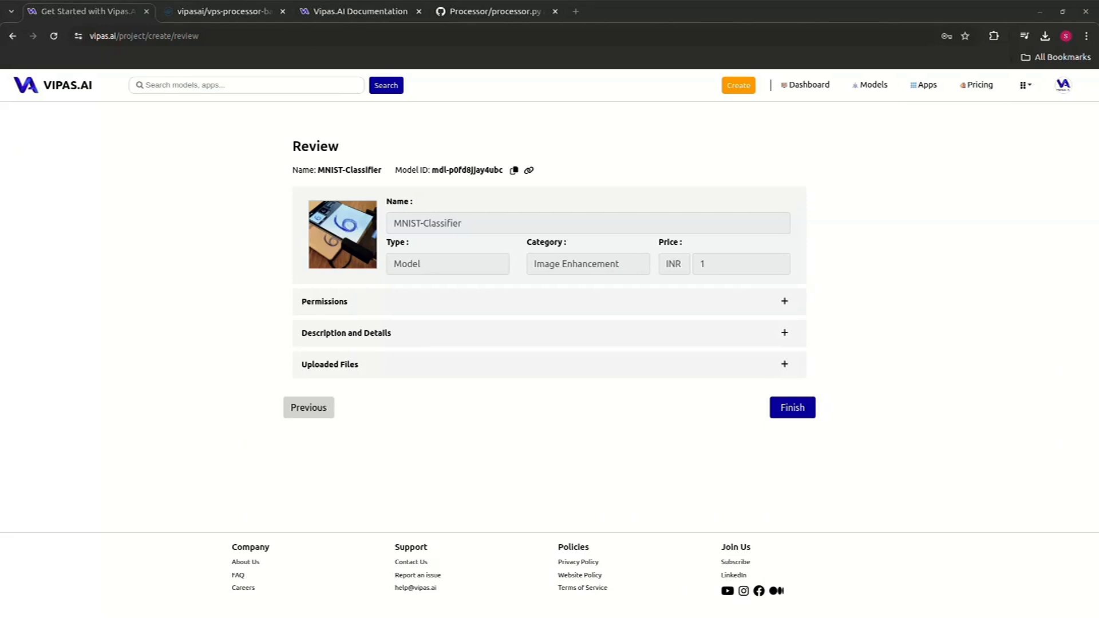
pyautogui.click(784, 333)
pyautogui.click(778, 332)
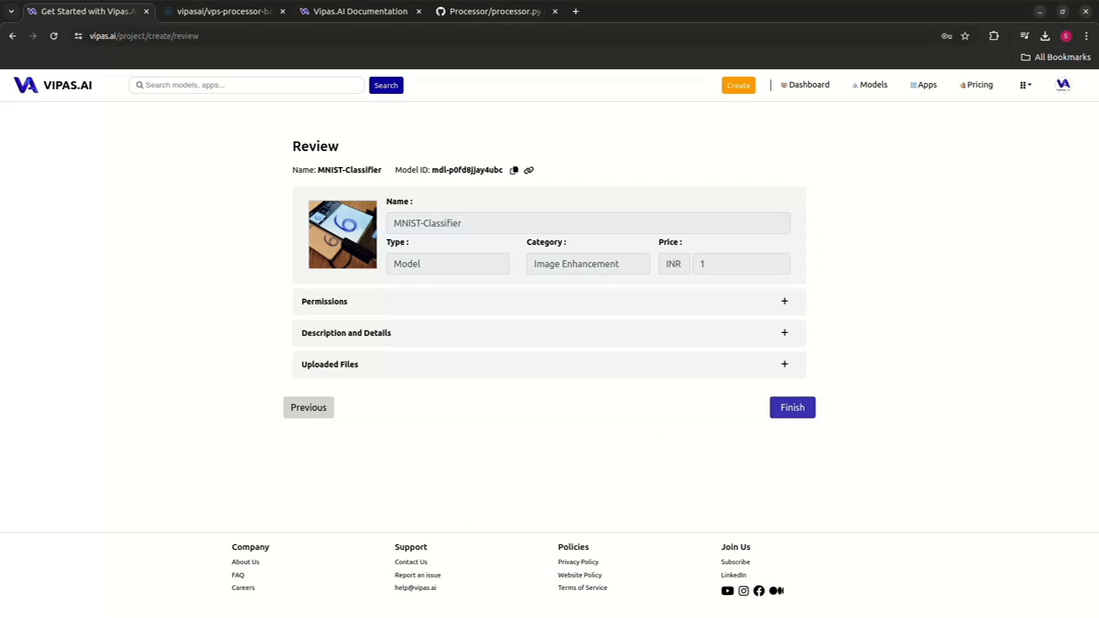
pyautogui.click(792, 407)
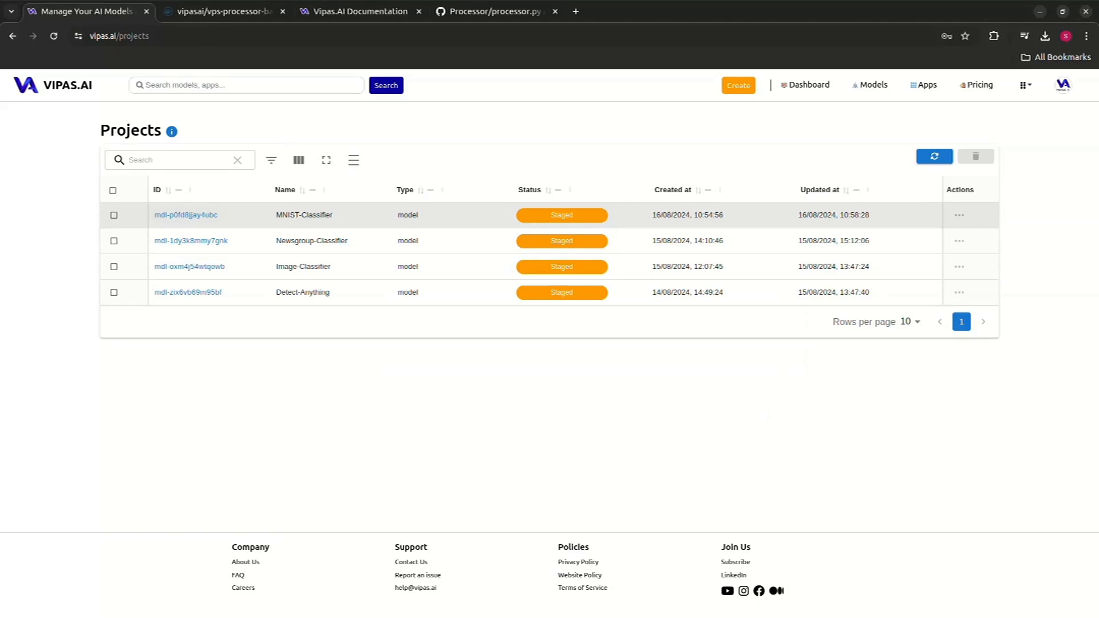
# - Open the MNIST-Classifier project to check its model and build status, then return to Projects
pyautogui.click(185, 215)
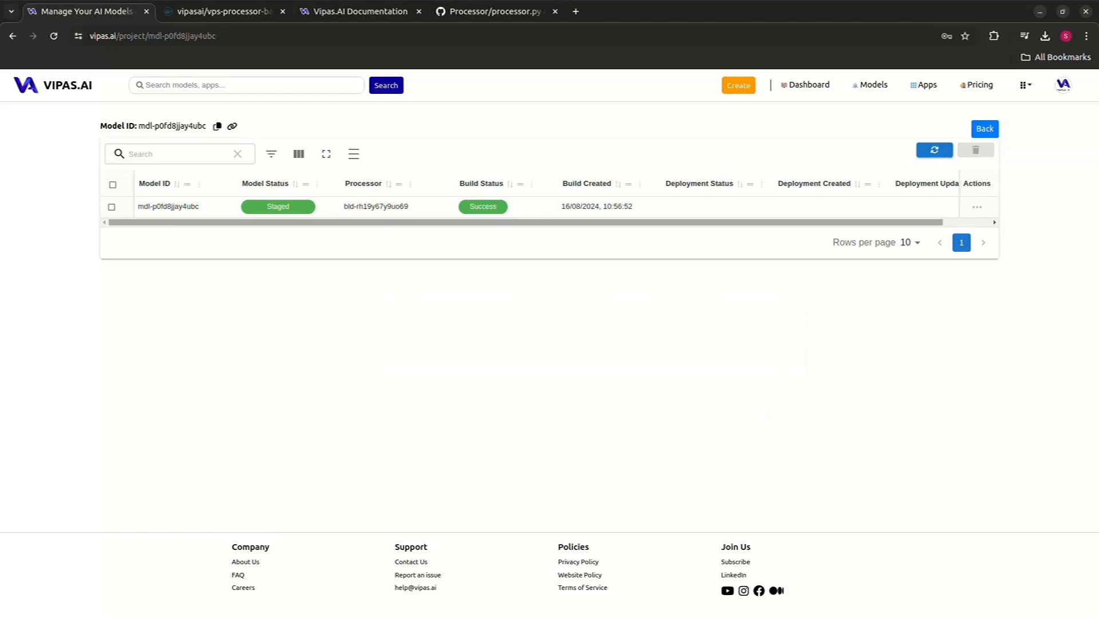
pyautogui.moveTo(525, 222)
pyautogui.mouseDown()
pyautogui.moveTo(573, 222)
pyautogui.moveTo(524, 222)
pyautogui.mouseUp()
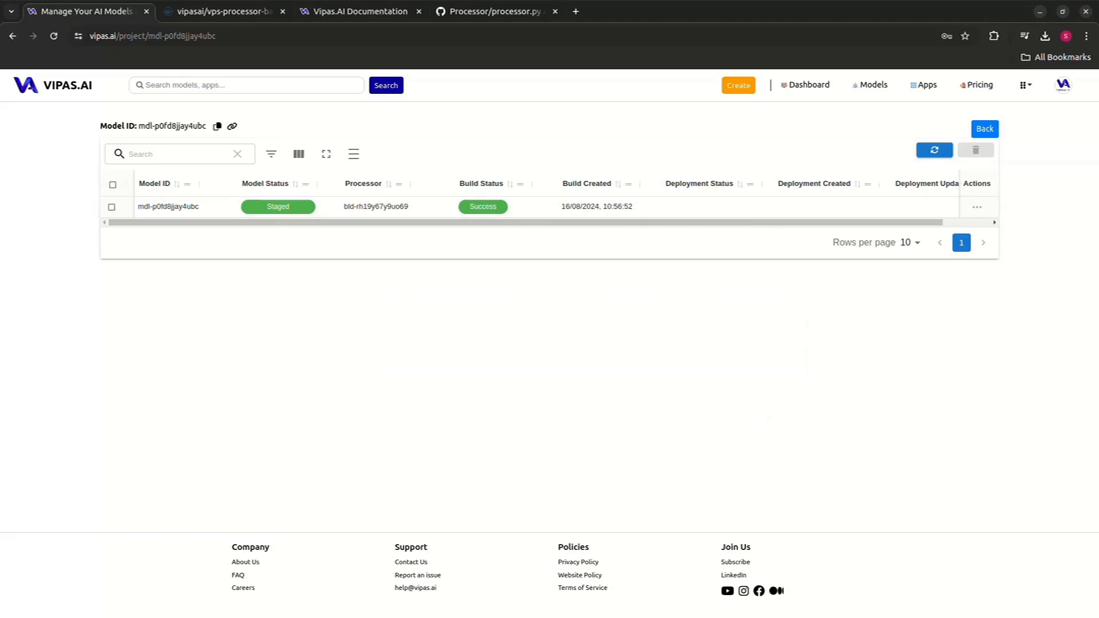
pyautogui.click(984, 128)
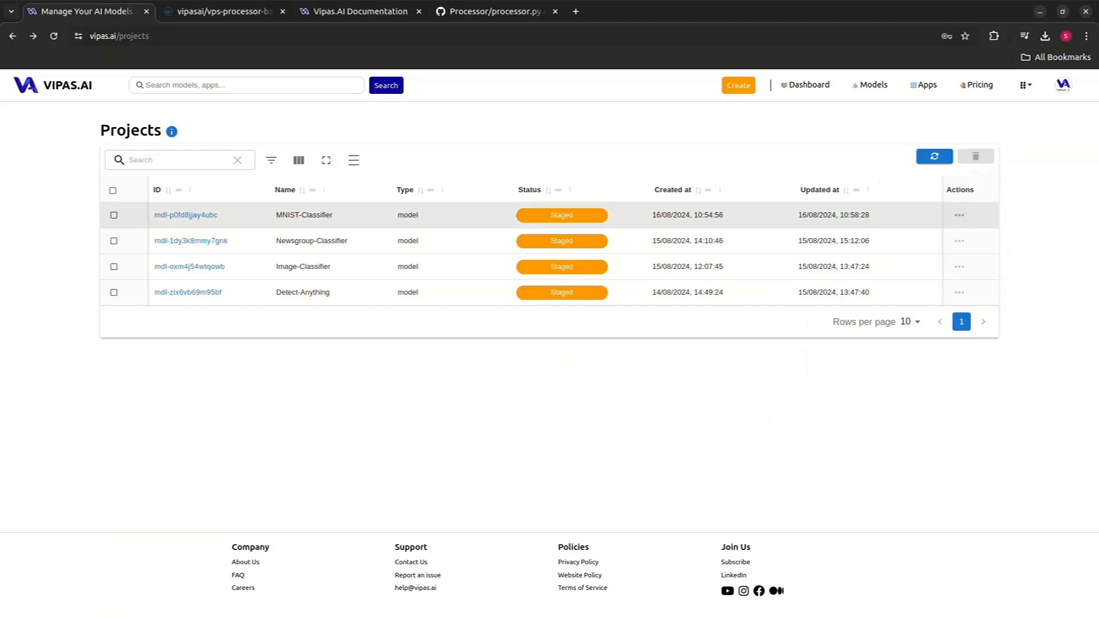
# - Open the project's reports and view the processor's security and validation test reports
pyautogui.click(959, 215)
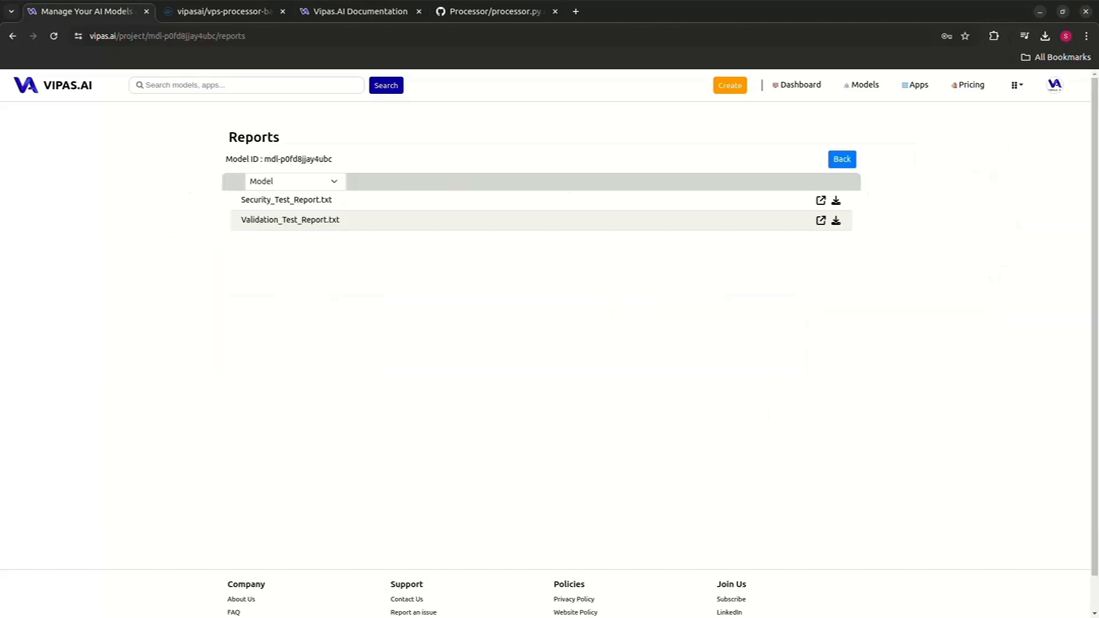
pyautogui.click(295, 182)
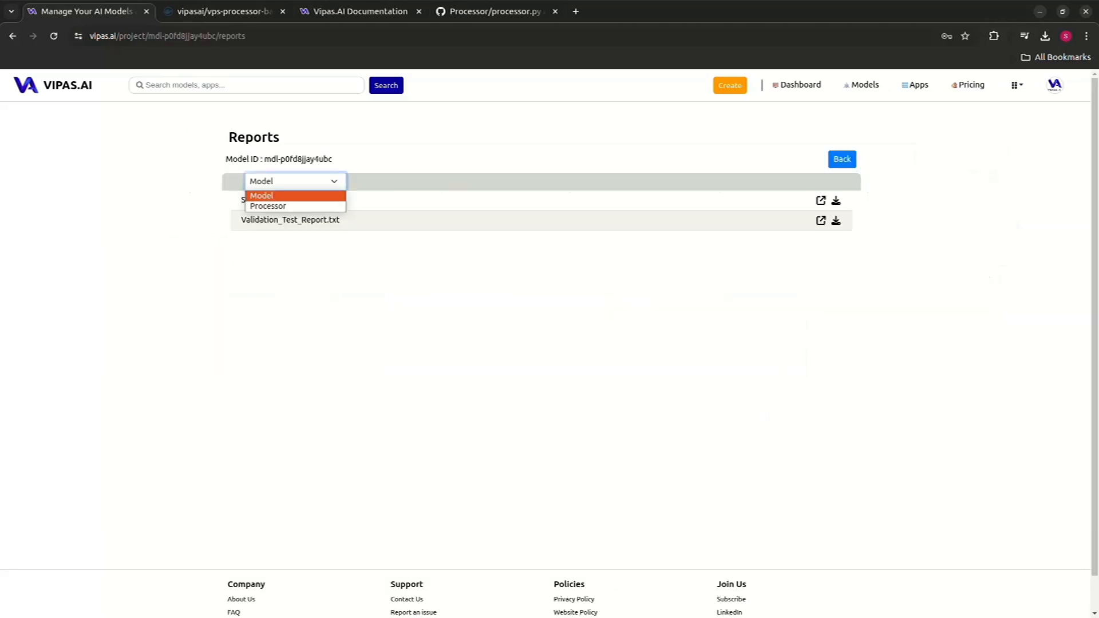
pyautogui.press('Return')
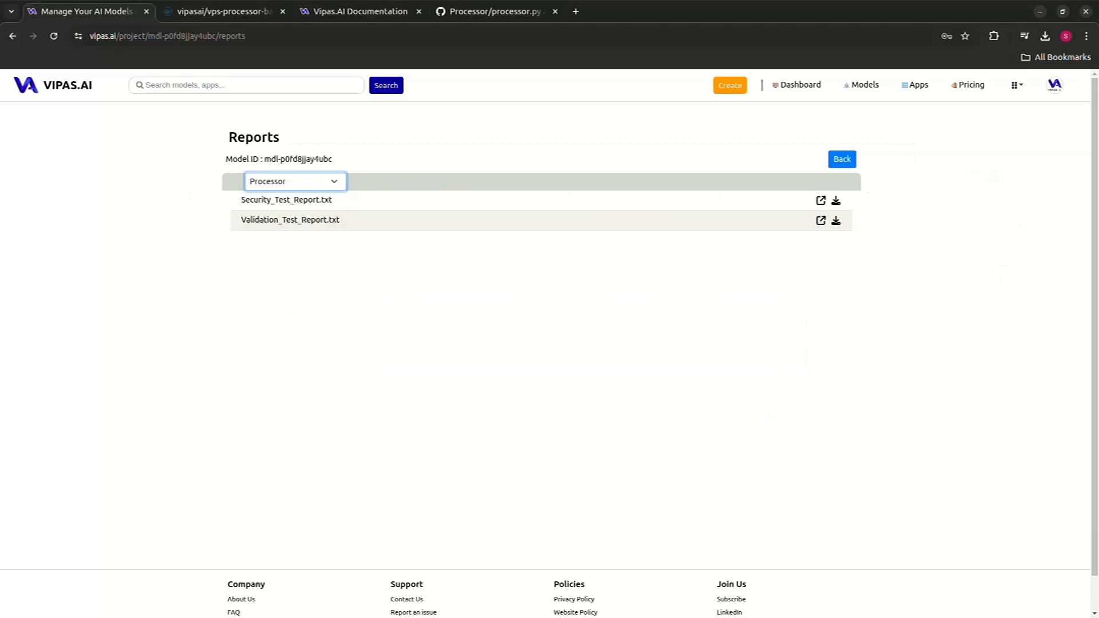
pyautogui.click(820, 201)
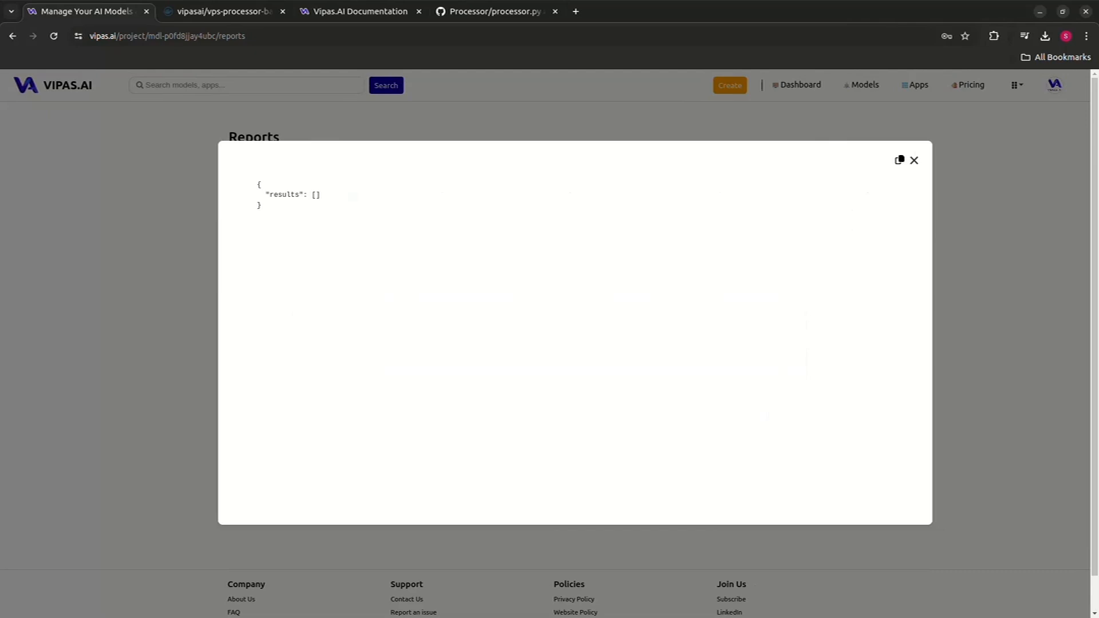
pyautogui.click(913, 160)
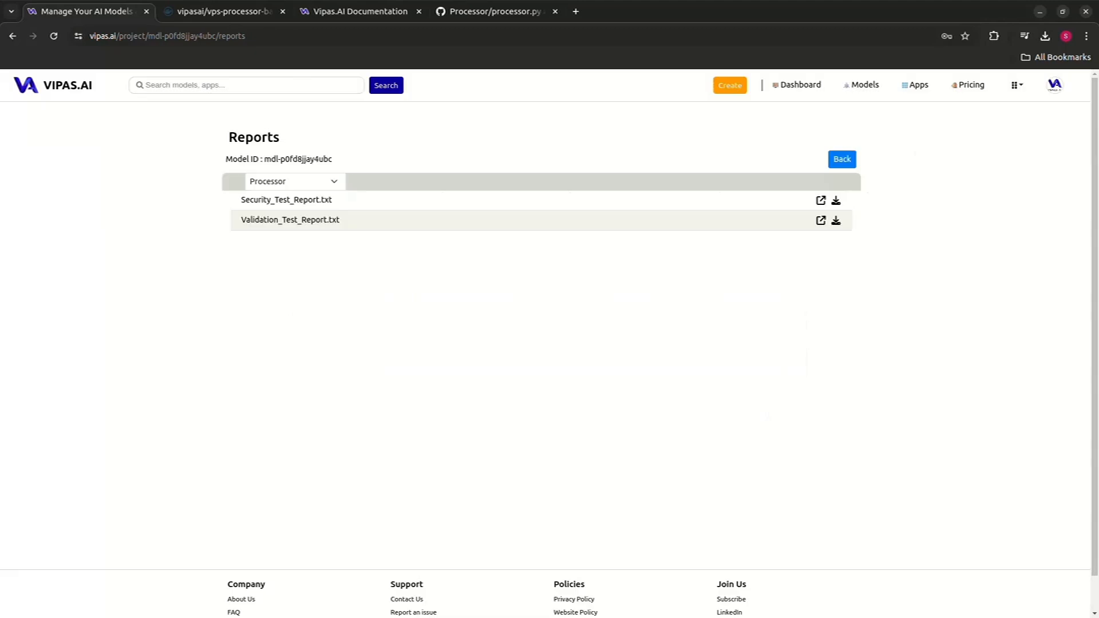
pyautogui.click(821, 221)
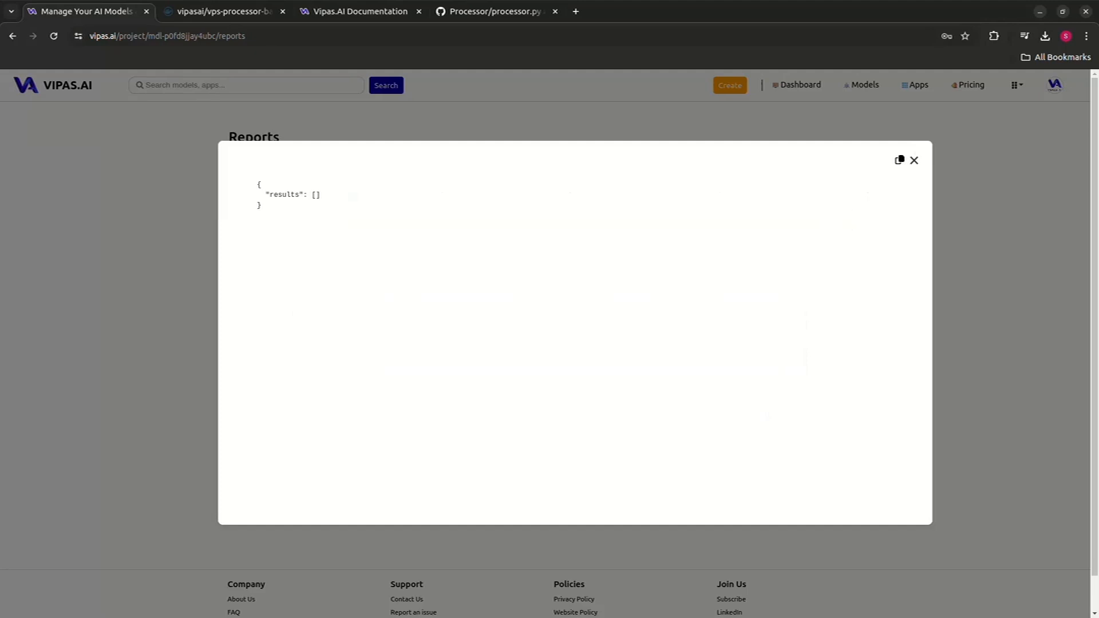
pyautogui.press('Escape')
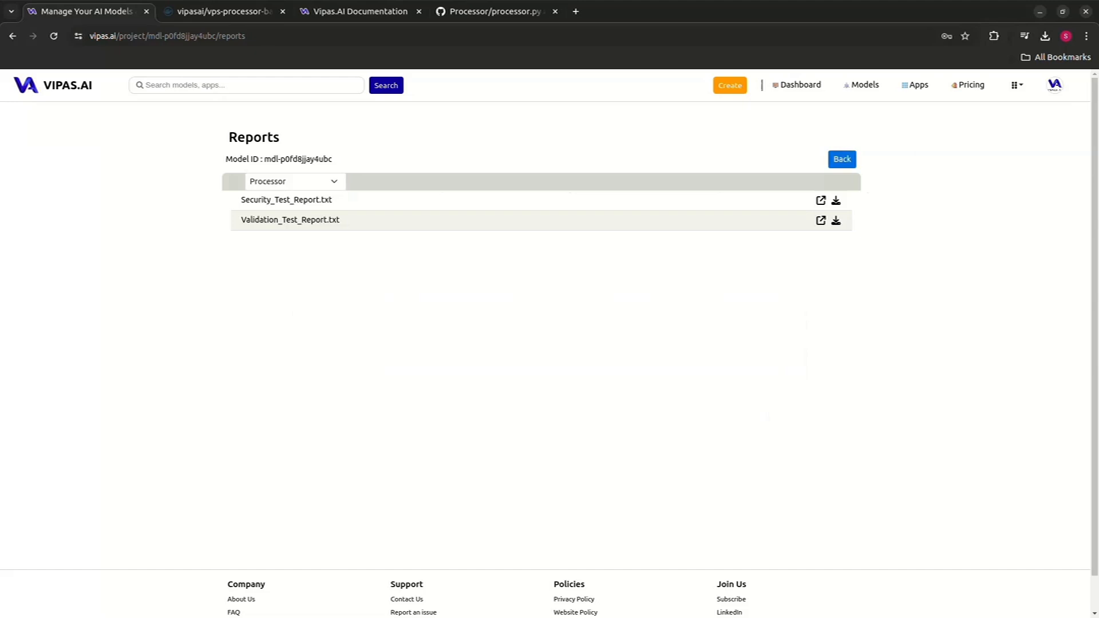
# - Open the MNIST-Classifier project for editing and set its price to 2 INR
pyautogui.click(842, 160)
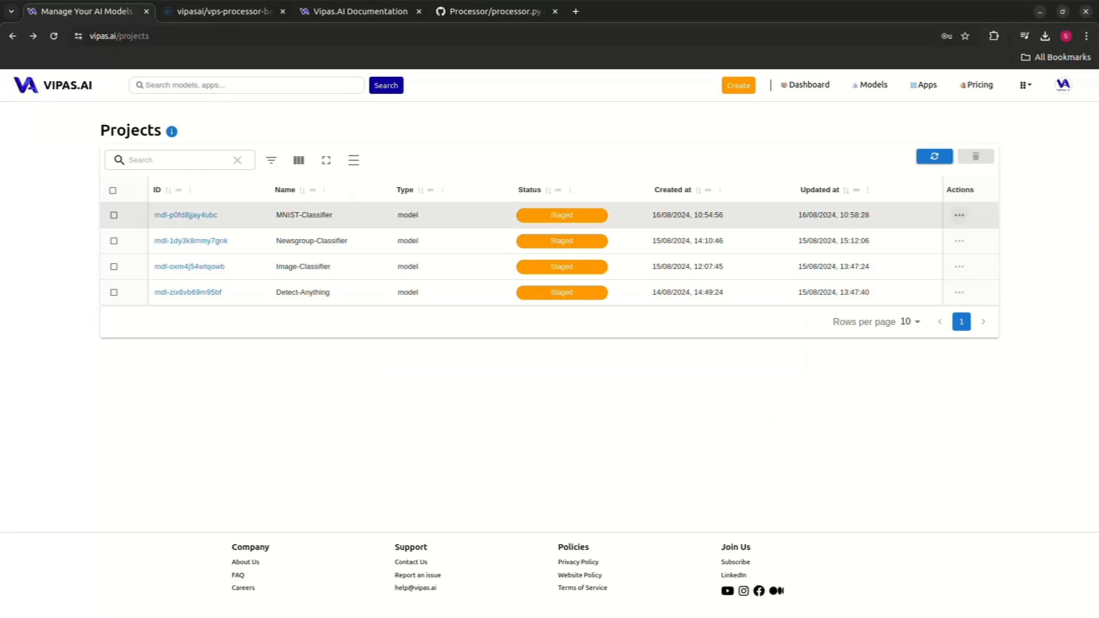
pyautogui.click(959, 214)
pyautogui.click(966, 293)
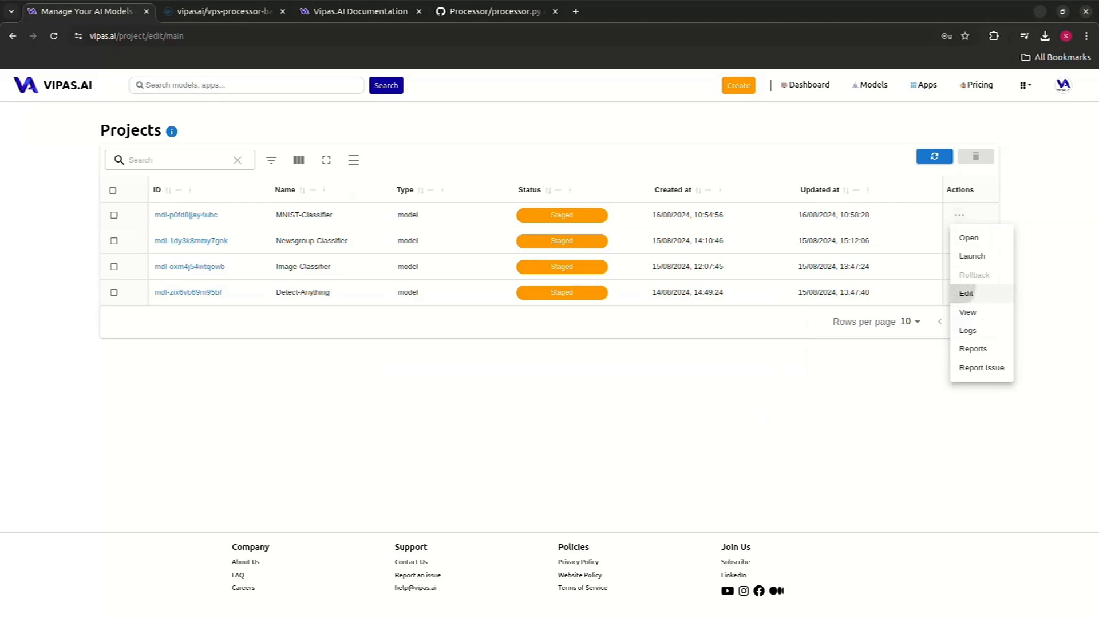
pyautogui.scroll(-1, 549, 343)
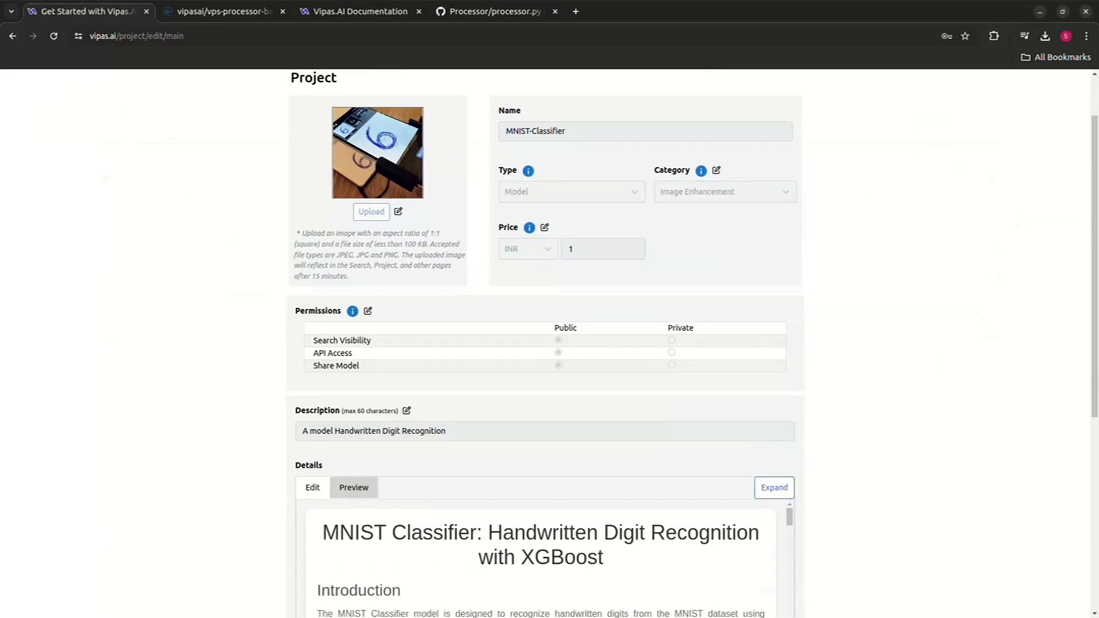
pyautogui.scroll(-1, 550, 343)
pyautogui.scroll(1, 549, 343)
pyautogui.click(544, 227)
pyautogui.click(568, 249)
pyautogui.press('BackSpace')
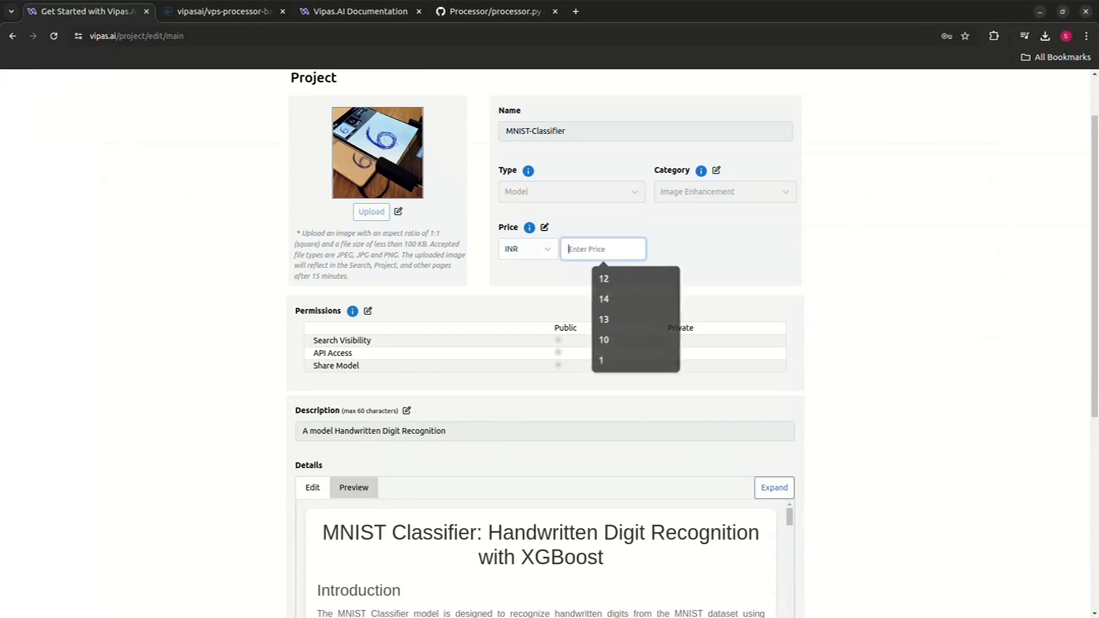
pyautogui.write('2')
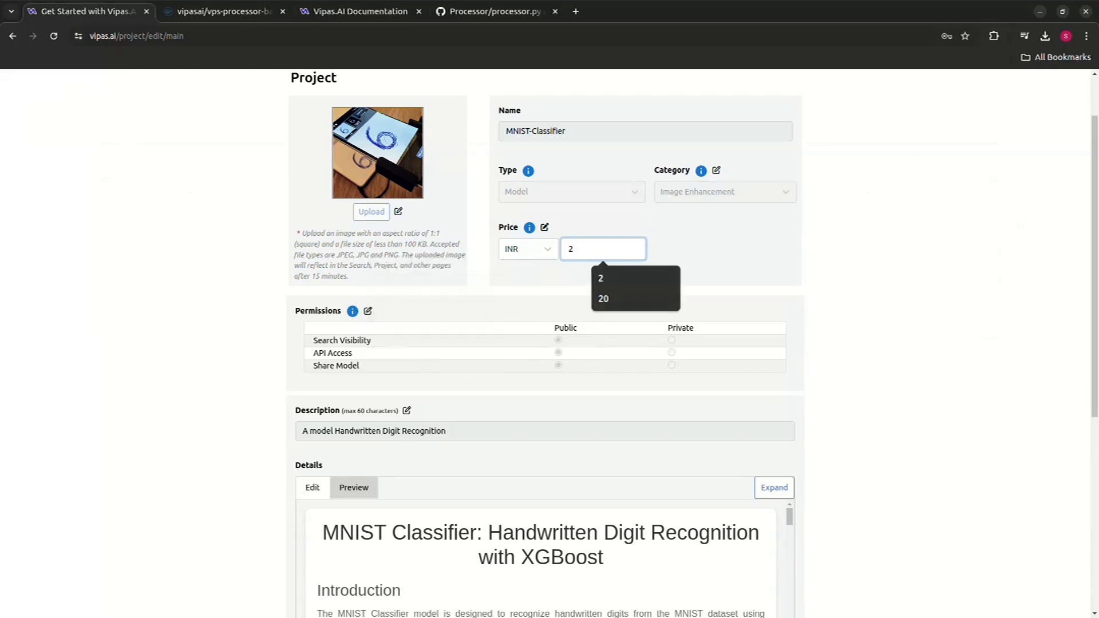
# - Edit the permissions, setting Search Visibility to Private and API Access to Public
pyautogui.click(367, 311)
pyautogui.click(671, 340)
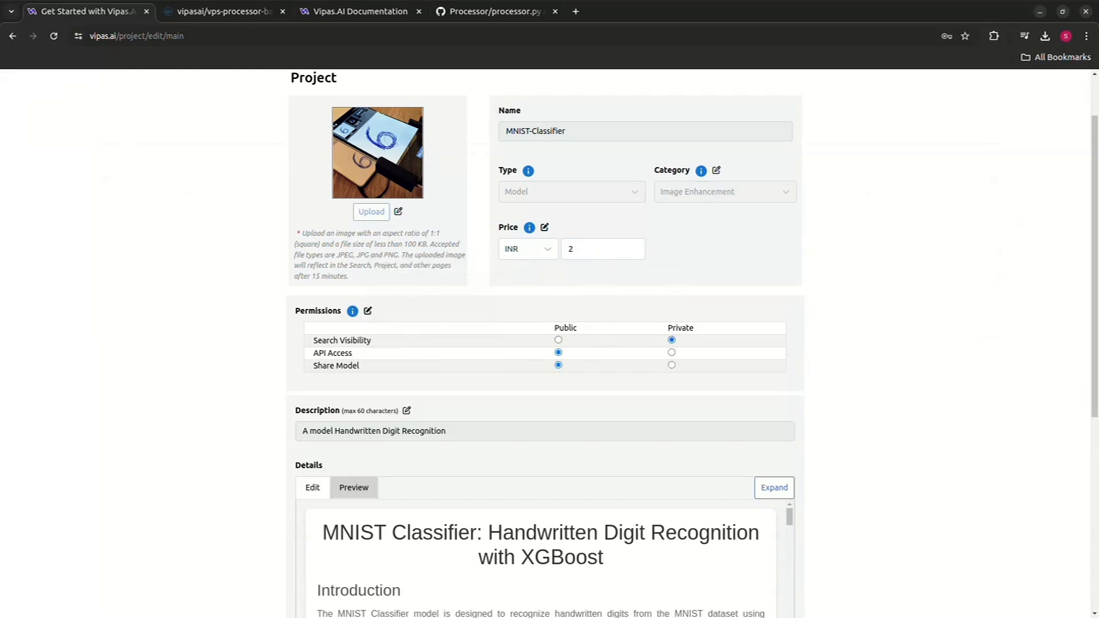
pyautogui.click(671, 353)
pyautogui.scroll(-1, 671, 353)
pyautogui.scroll(1, 671, 353)
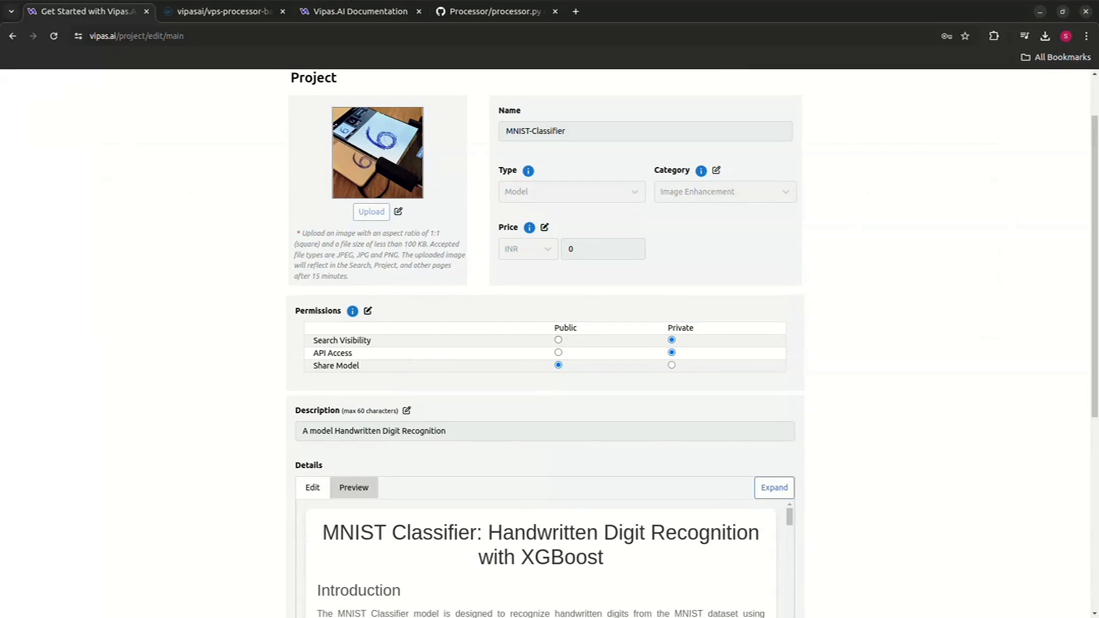
pyautogui.click(557, 353)
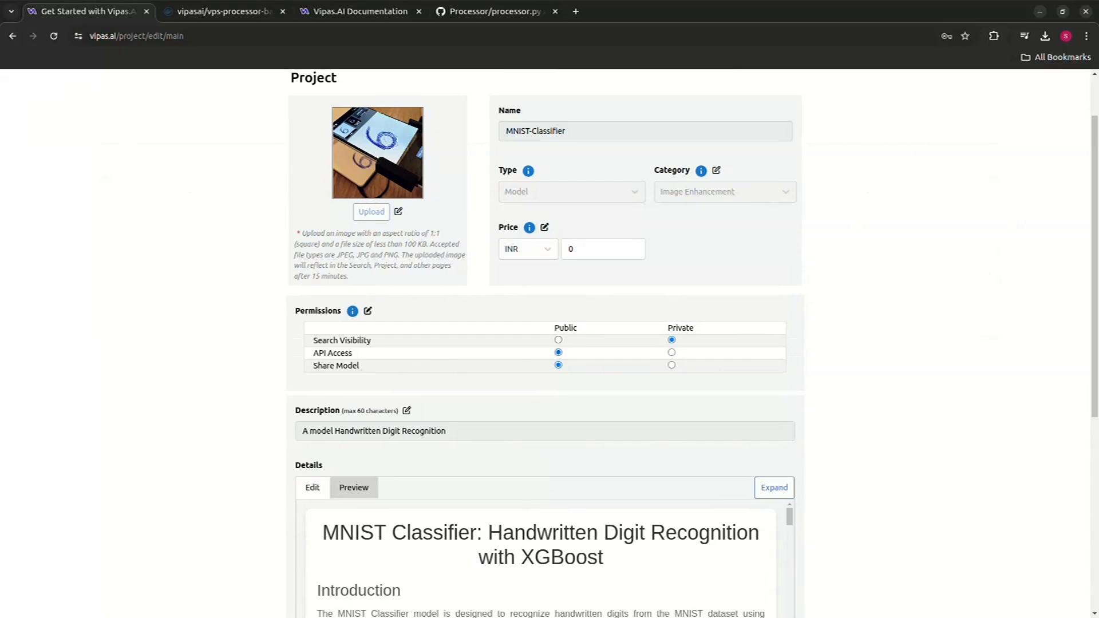
# - Scroll through the project's details description to review its content
pyautogui.scroll(-3, 543, 343)
pyautogui.scroll(-2, 541, 446)
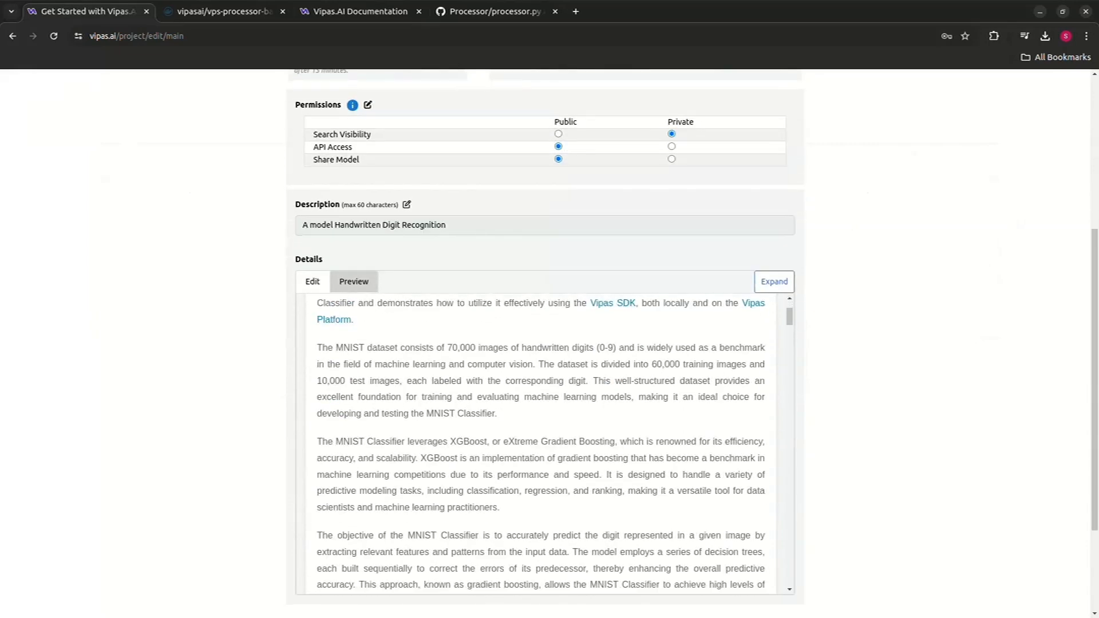
pyautogui.scroll(-1, 541, 401)
pyautogui.scroll(-2, 544, 252)
pyautogui.scroll(-3, 541, 307)
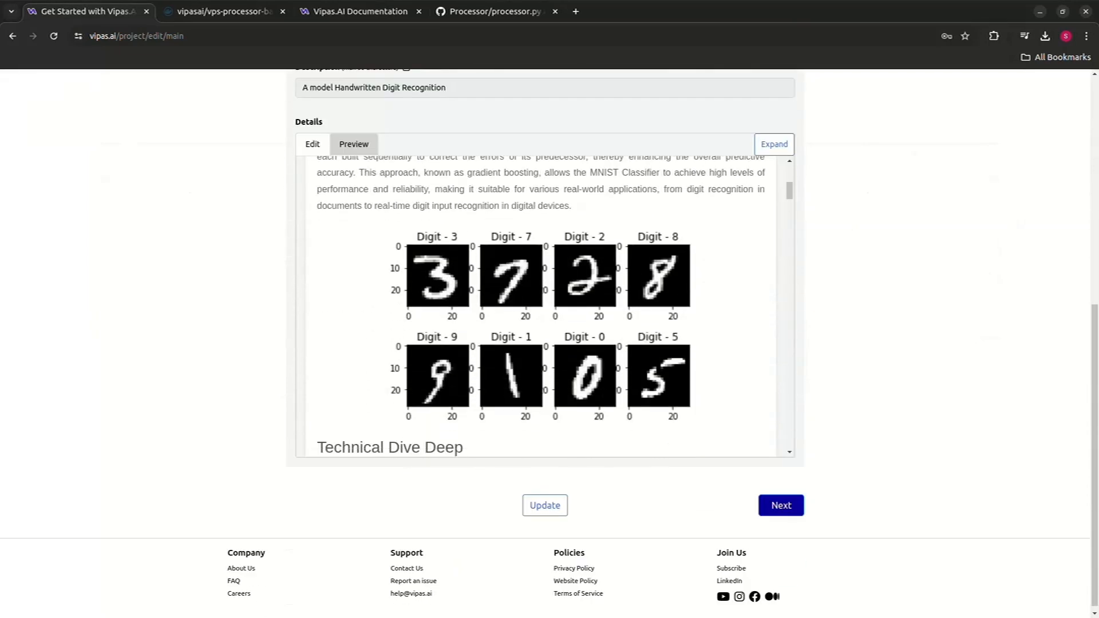
pyautogui.scroll(1, 544, 344)
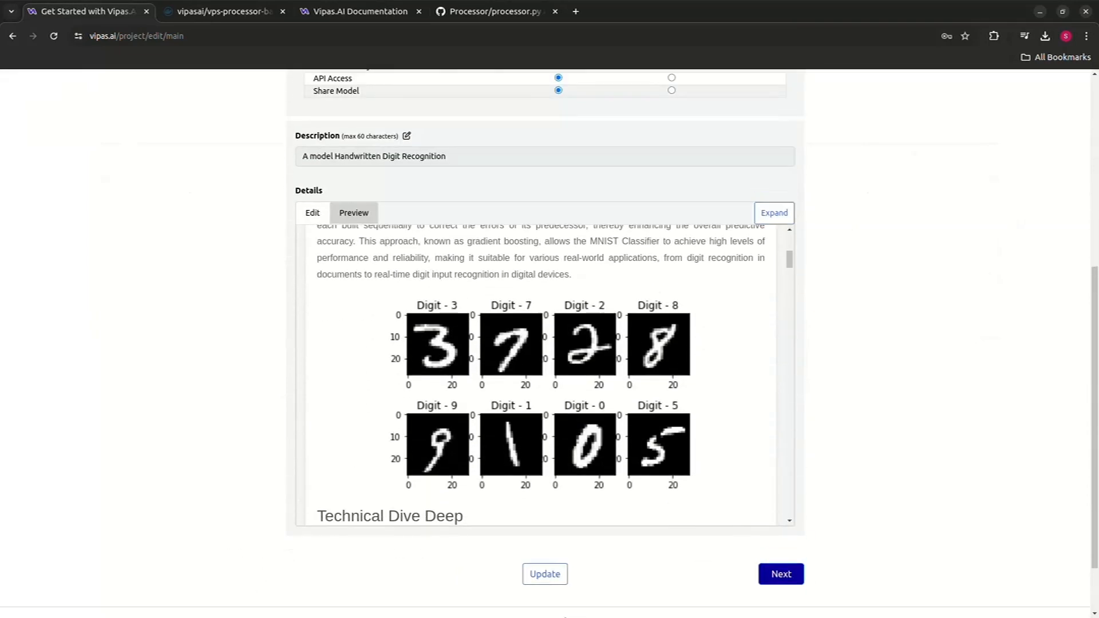
# - Save the project updates and finish the edit review
pyautogui.scroll(5, 543, 344)
pyautogui.scroll(-6, 544, 343)
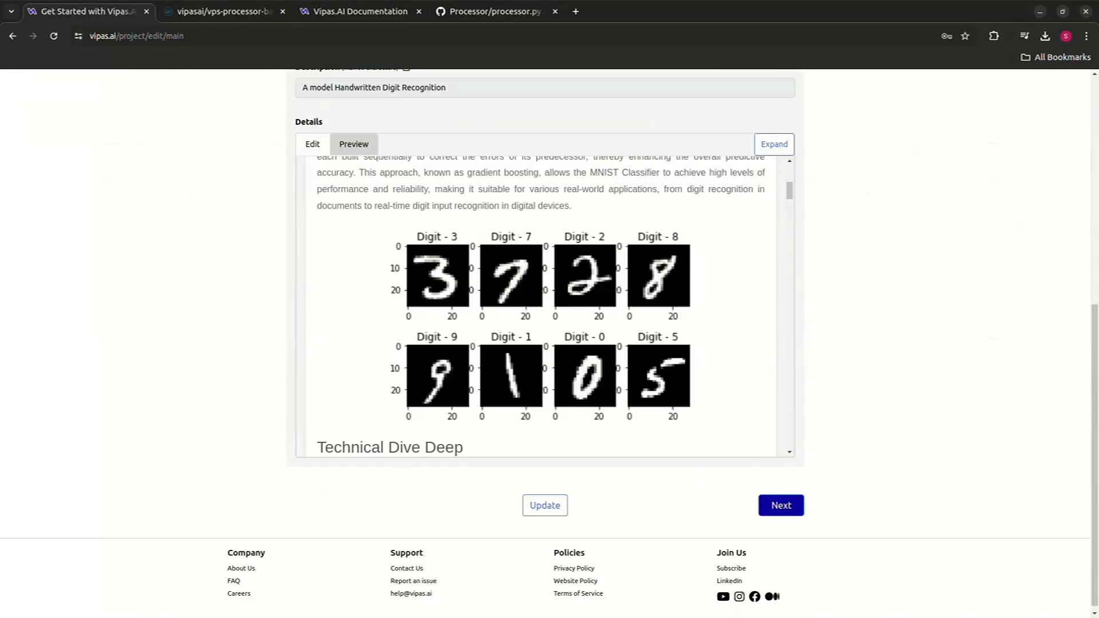
pyautogui.click(544, 505)
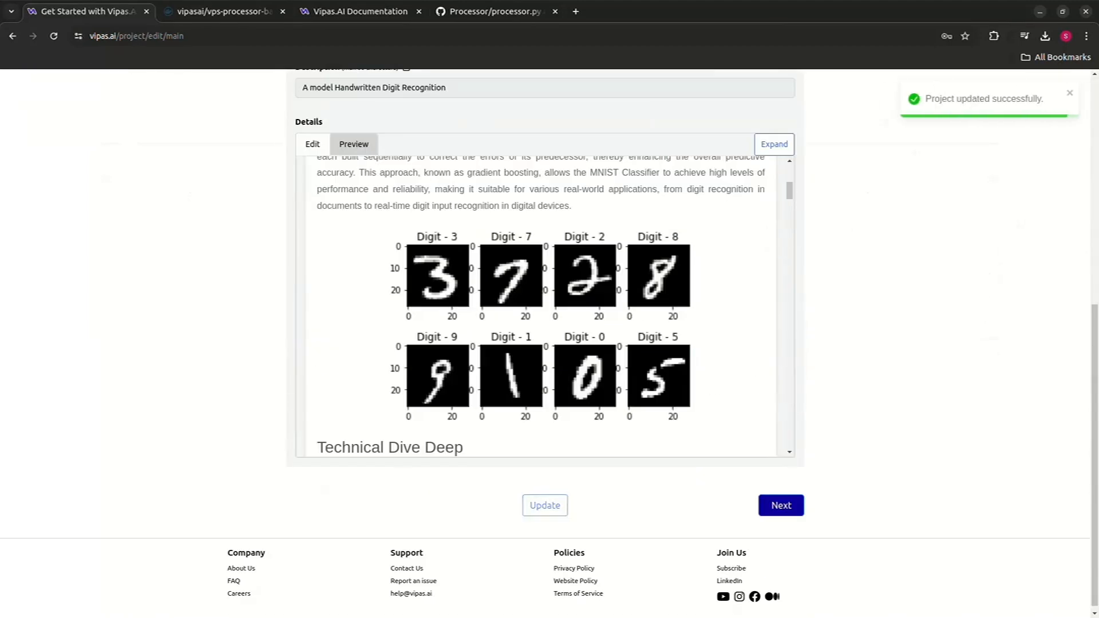
pyautogui.click(781, 504)
pyautogui.click(787, 503)
pyautogui.click(788, 502)
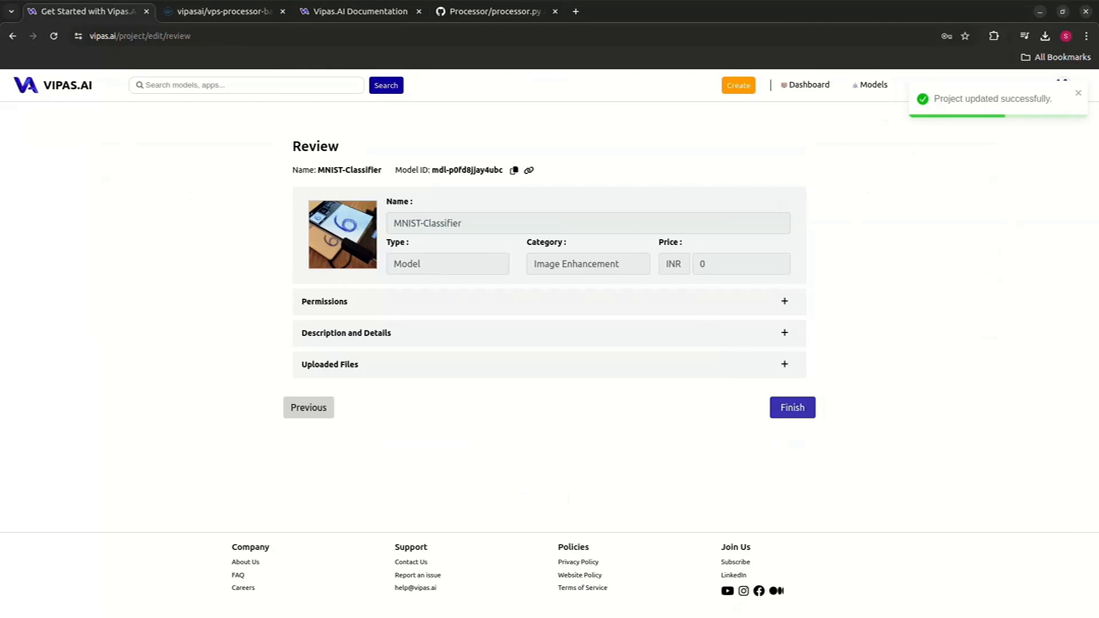
pyautogui.click(793, 407)
# - Open the MNIST-Classifier project's view and inspect its permissions and uploaded files sections
pyautogui.click(959, 215)
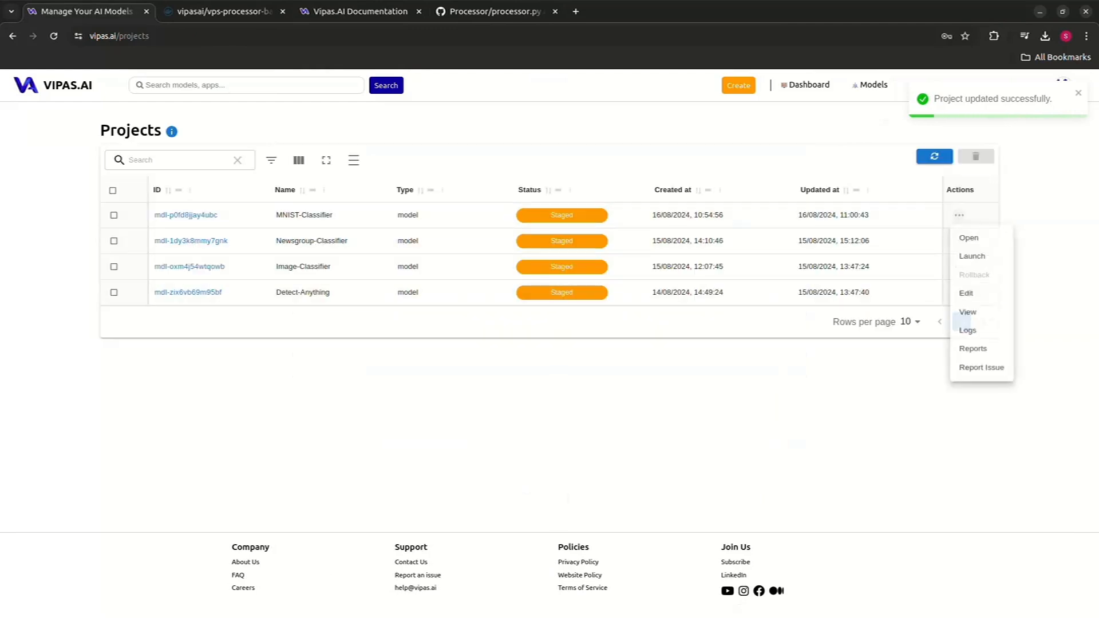
pyautogui.click(967, 312)
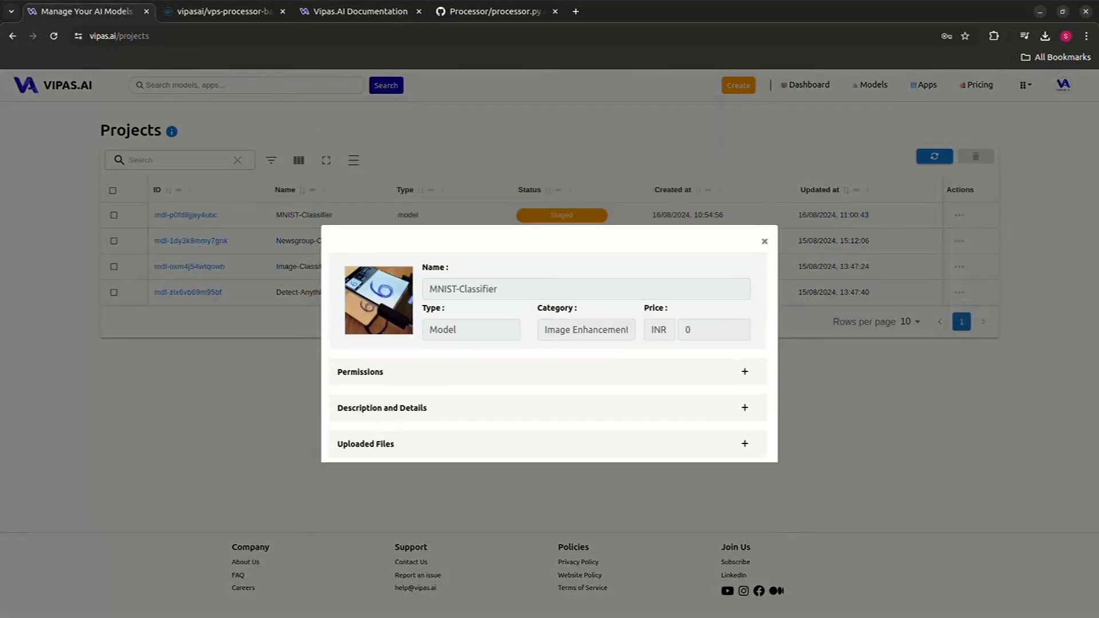
pyautogui.click(745, 372)
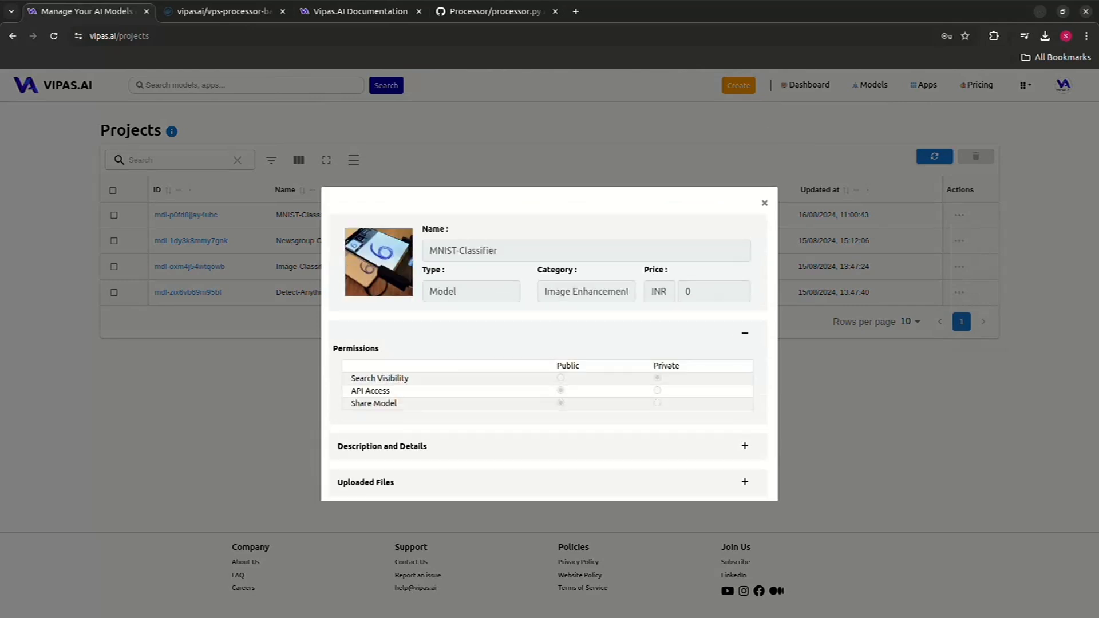
pyautogui.click(745, 333)
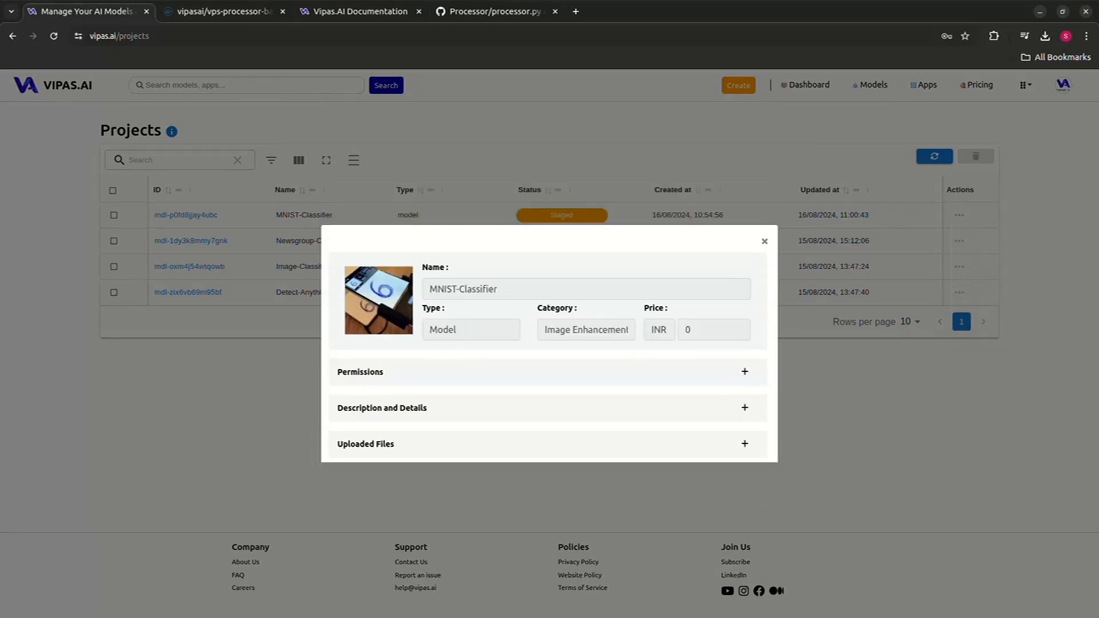
pyautogui.click(744, 444)
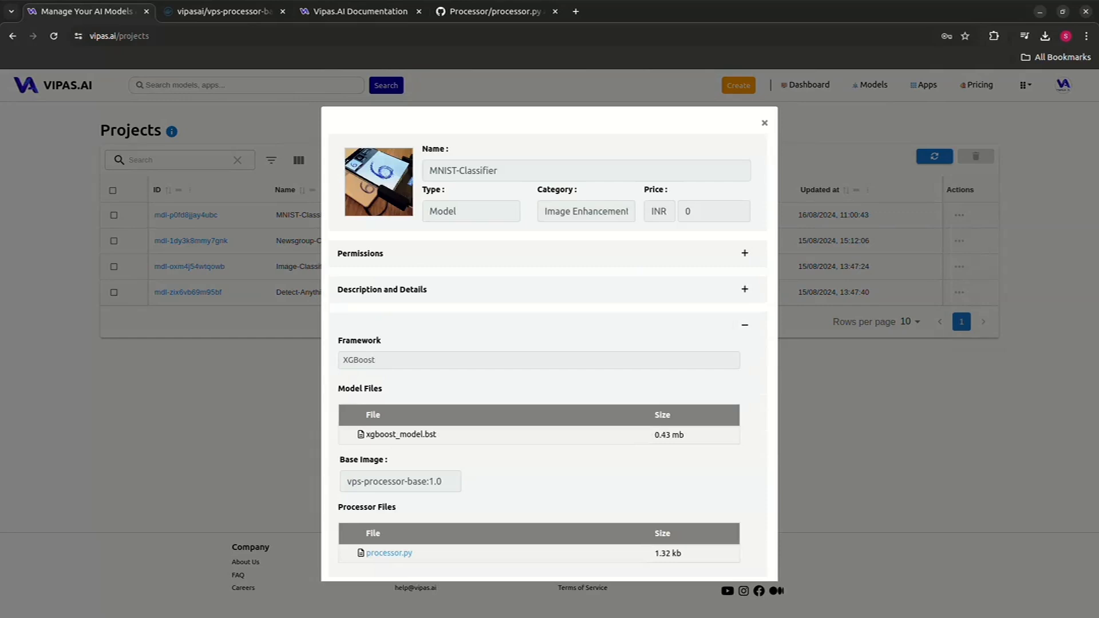
pyautogui.click(745, 324)
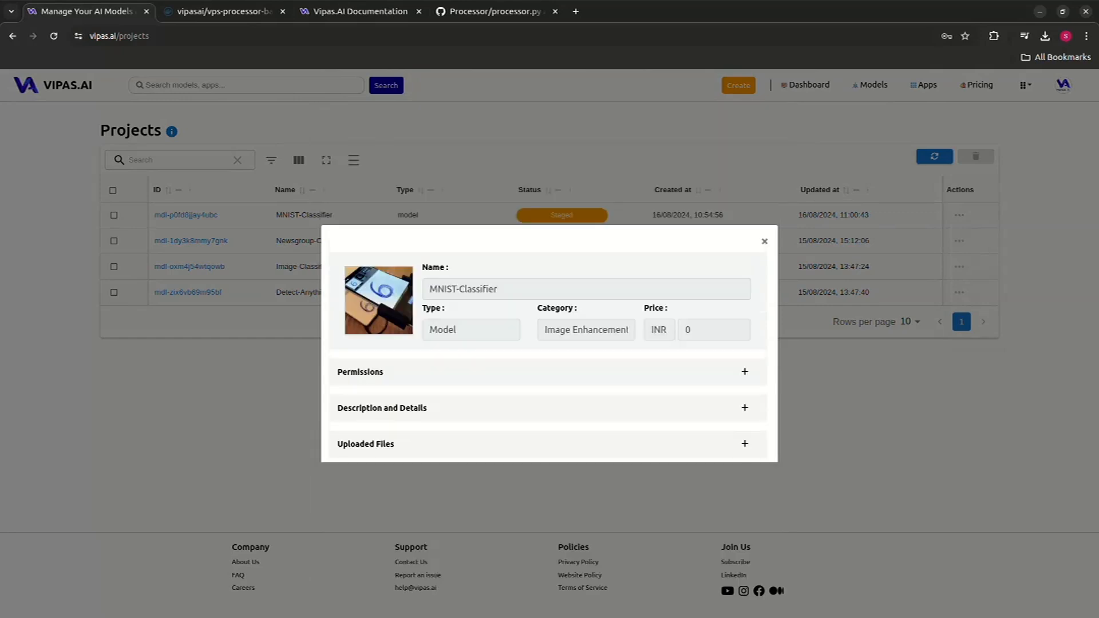
# - Inspect the project's description and details and its permissions in the view, then close it
pyautogui.click(745, 407)
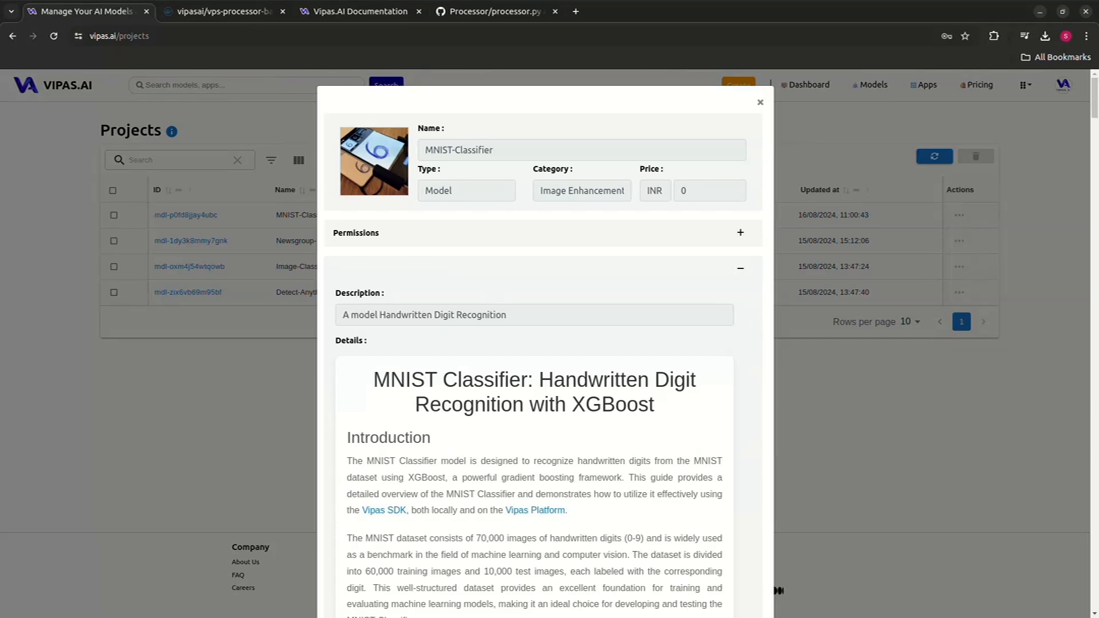
pyautogui.click(741, 268)
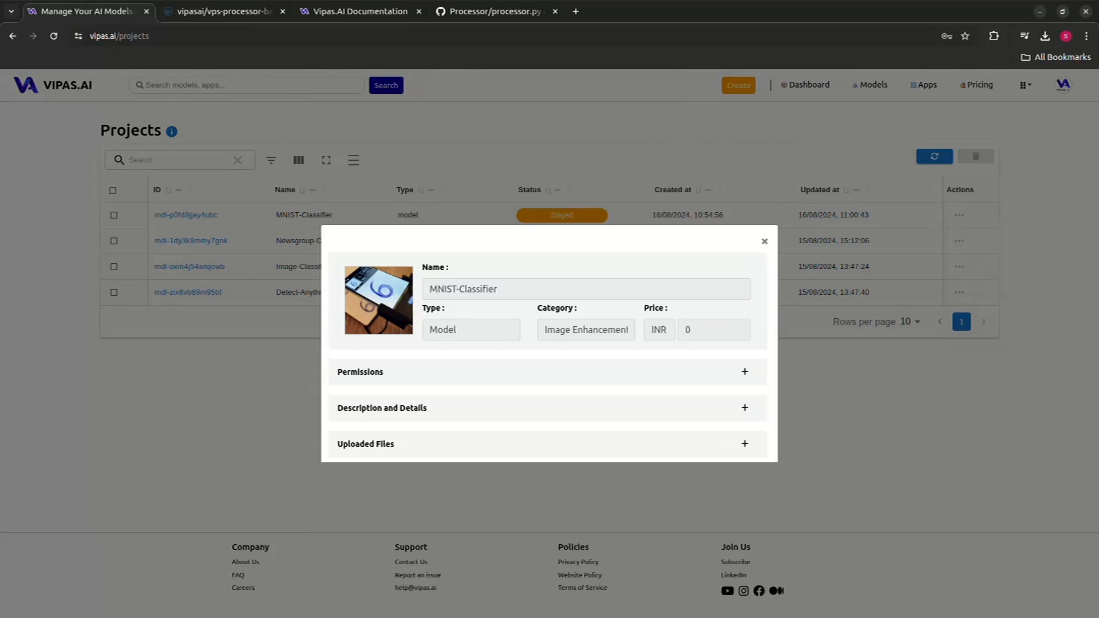
pyautogui.click(744, 371)
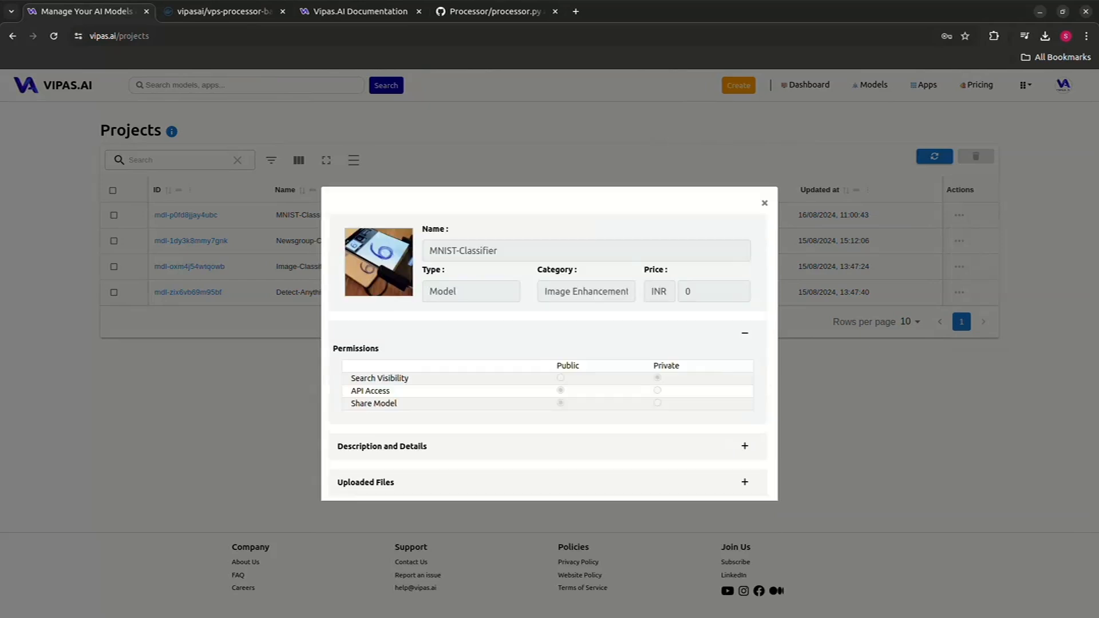
pyautogui.click(744, 332)
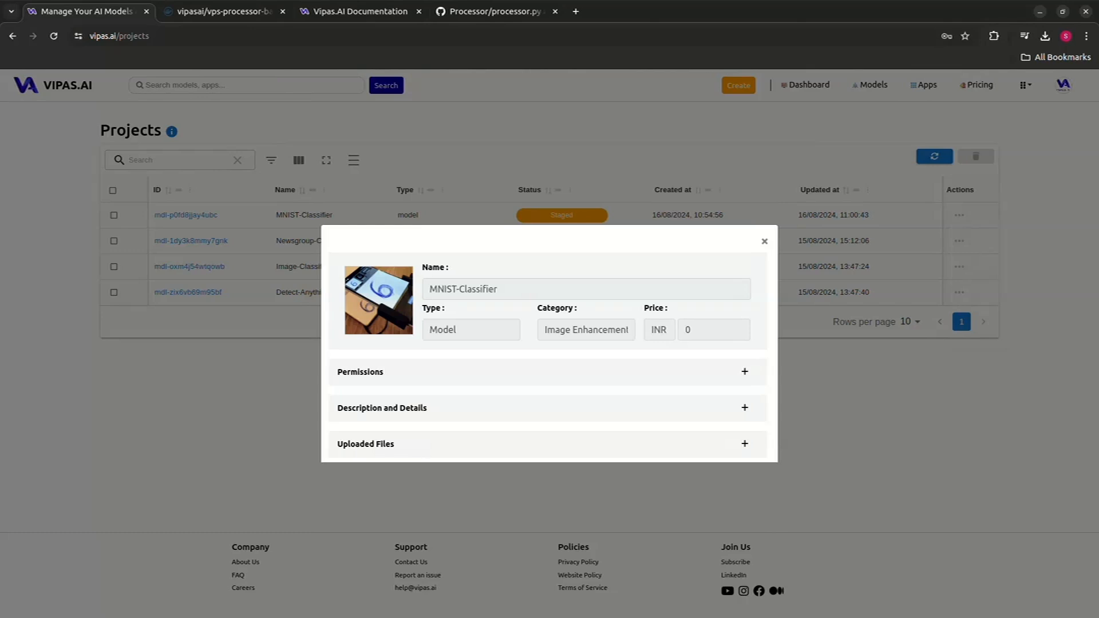
pyautogui.click(745, 407)
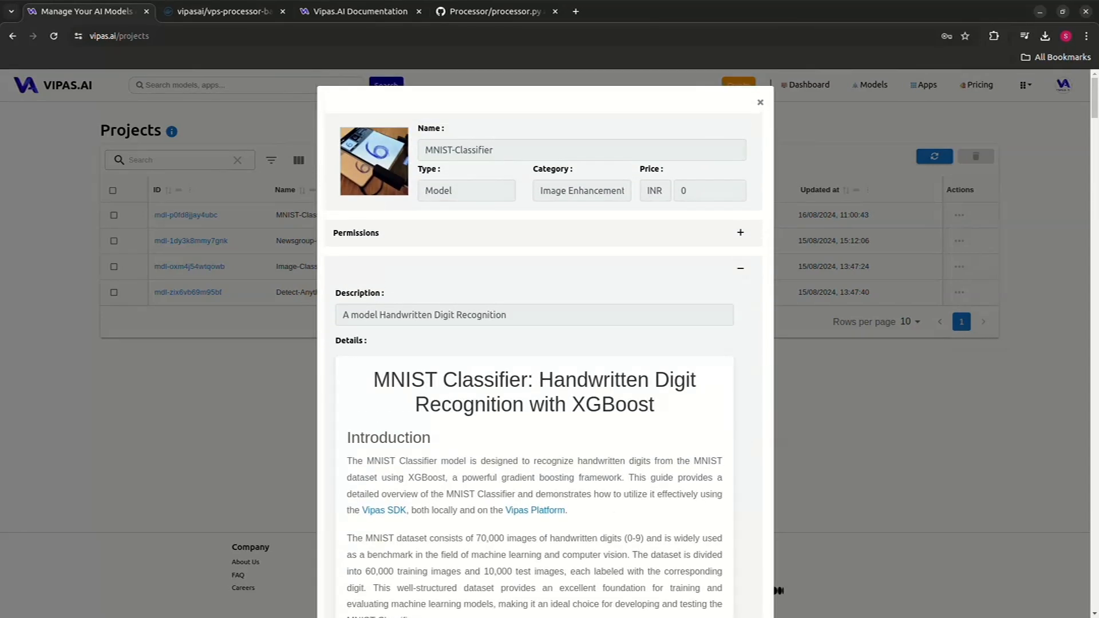
pyautogui.click(740, 268)
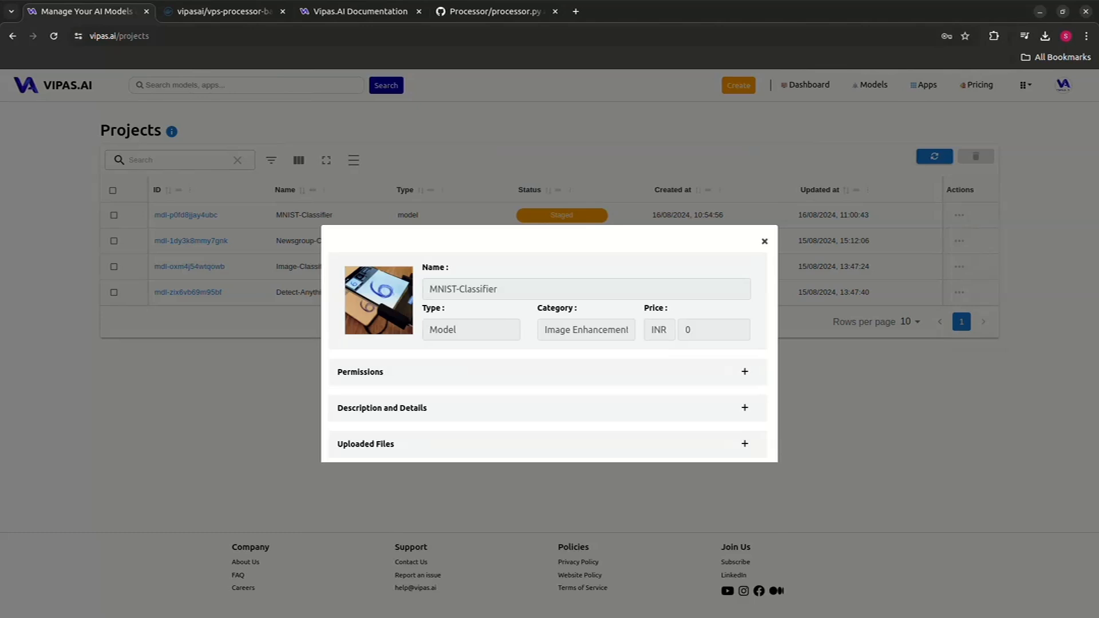
pyautogui.press('Escape')
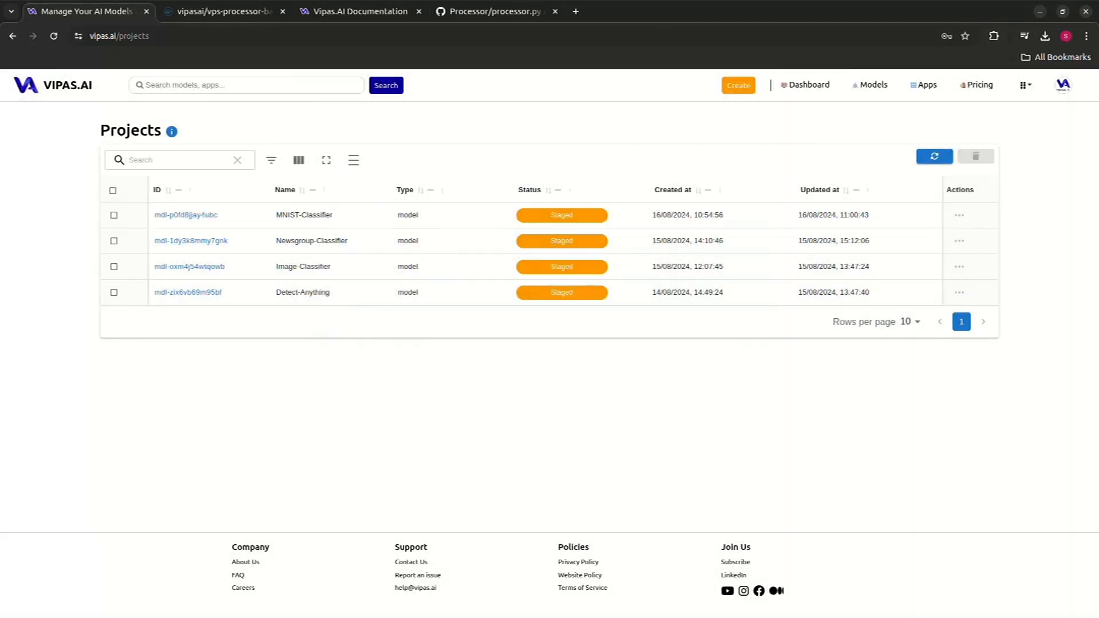